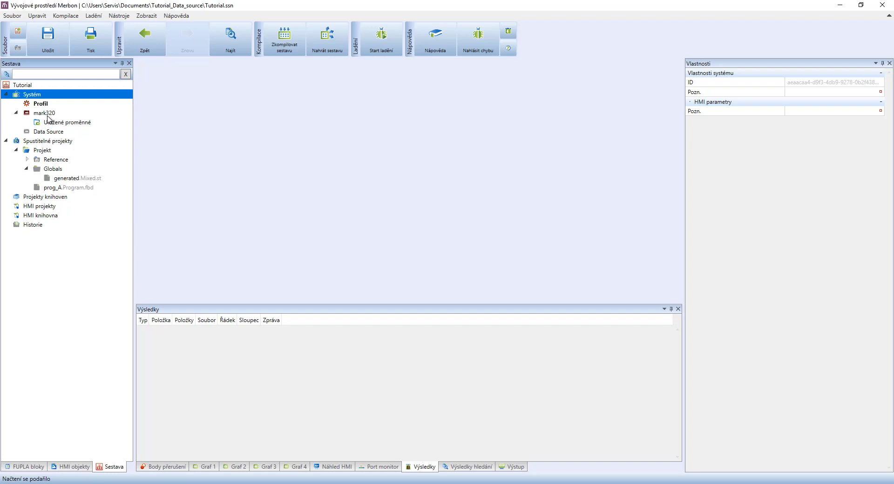
- Set the Data Source's executable image path to a87774e5-f8fe-405c-a76a-d90a4fba6fac.exs in the Drive_realizovany_projekt folder
{"action": "left_click", "coordinate": [48, 132]}
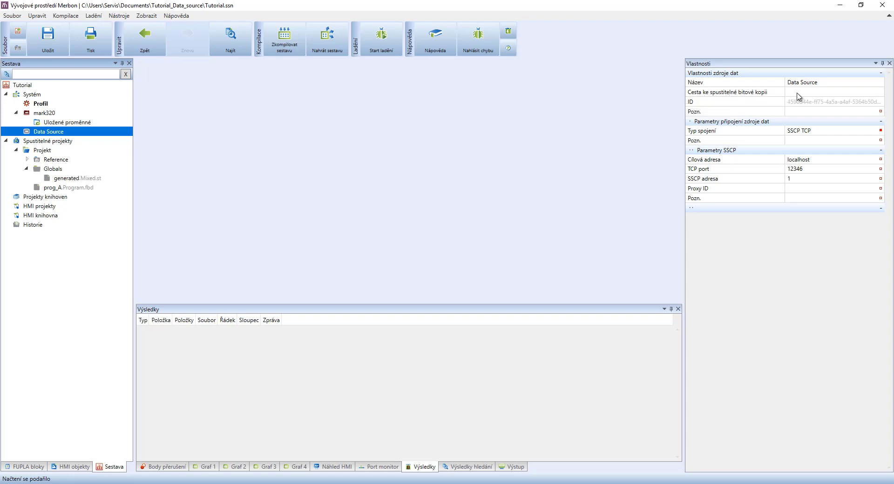
{"action": "left_click", "coordinate": [797, 93]}
{"action": "left_click", "coordinate": [870, 93]}
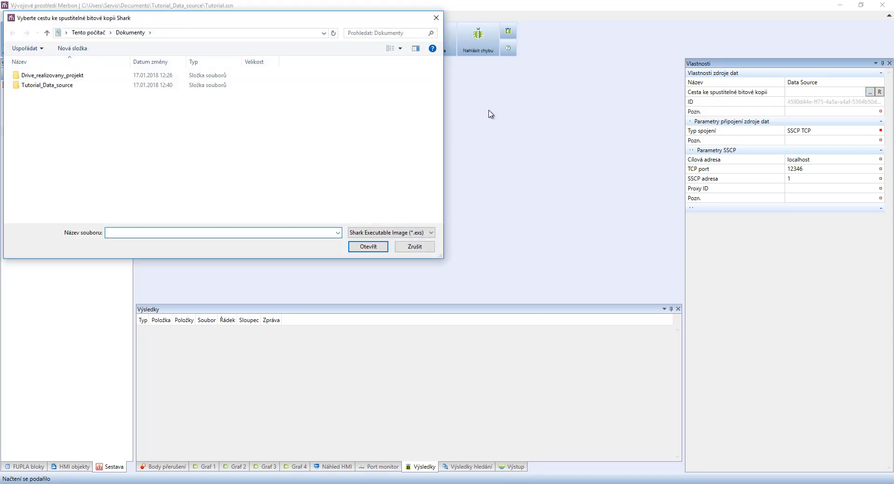
{"action": "left_click", "coordinate": [60, 77]}
{"action": "double_click", "coordinate": [60, 77]}
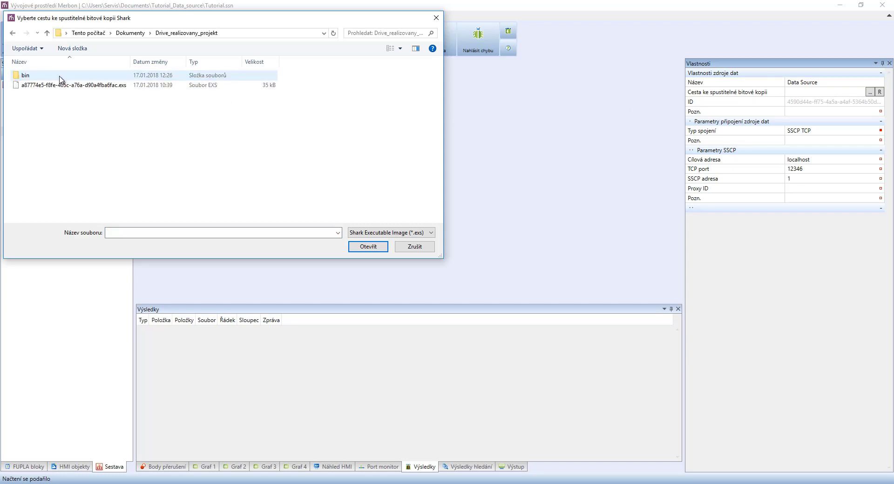
{"action": "left_click", "coordinate": [63, 87]}
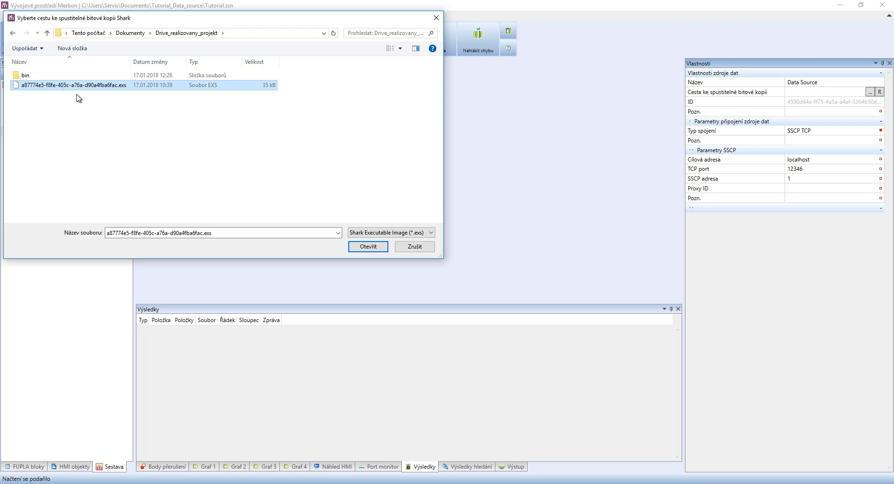
{"action": "left_click", "coordinate": [355, 248]}
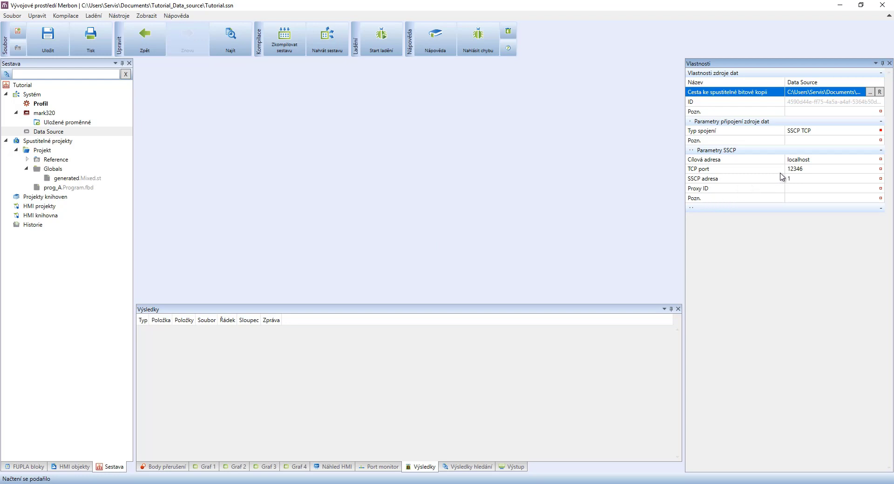
- Set the Data Source's SSCP target address to 192.168.1.15 and check its TCP port, SSCP address and Proxy ID
{"action": "left_click", "coordinate": [808, 160]}
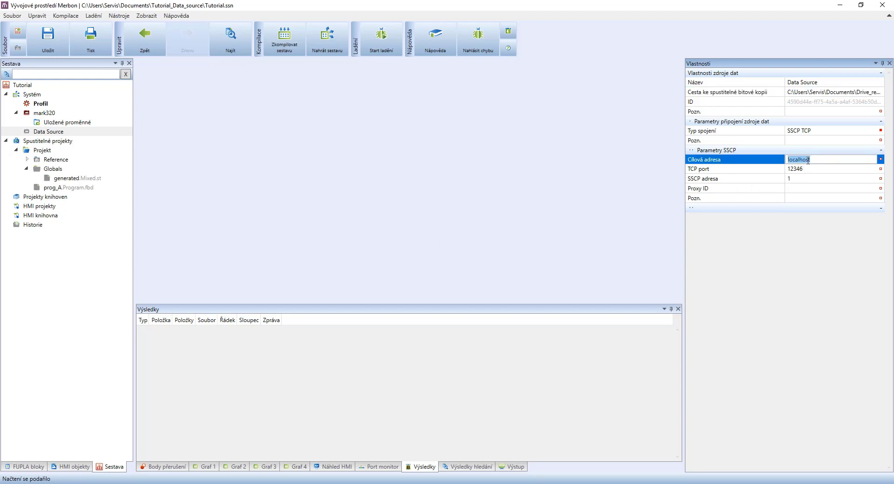
{"action": "type", "text": "192.168.1.15"}
{"action": "left_click", "coordinate": [805, 168]}
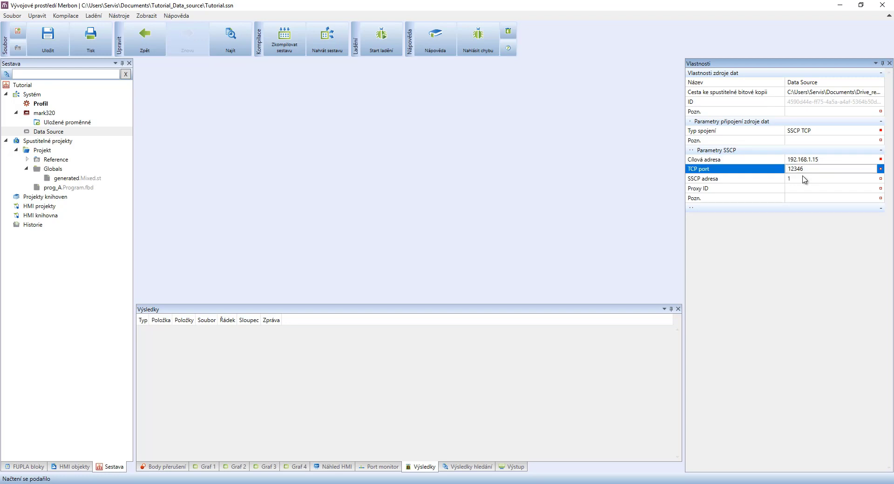
{"action": "left_click", "coordinate": [803, 179]}
{"action": "left_click", "coordinate": [803, 188]}
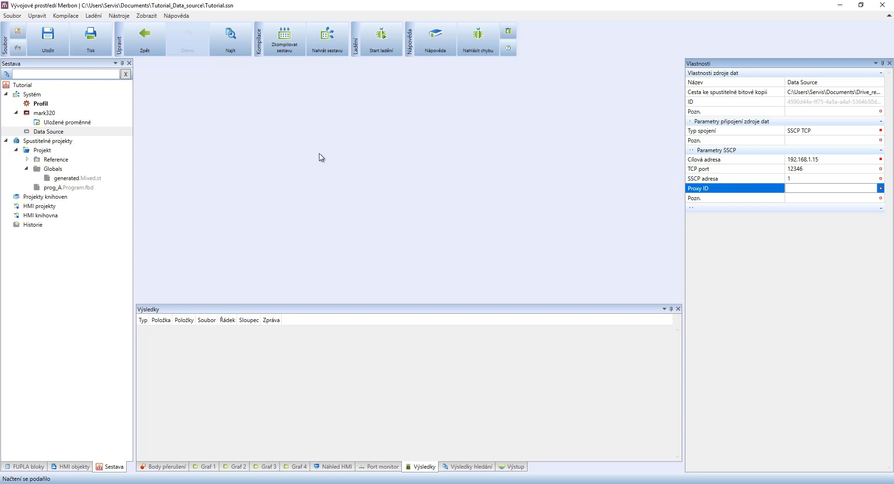
- Add an HT200 rev. 1.0 terminal to the system
{"action": "left_click", "coordinate": [27, 95]}
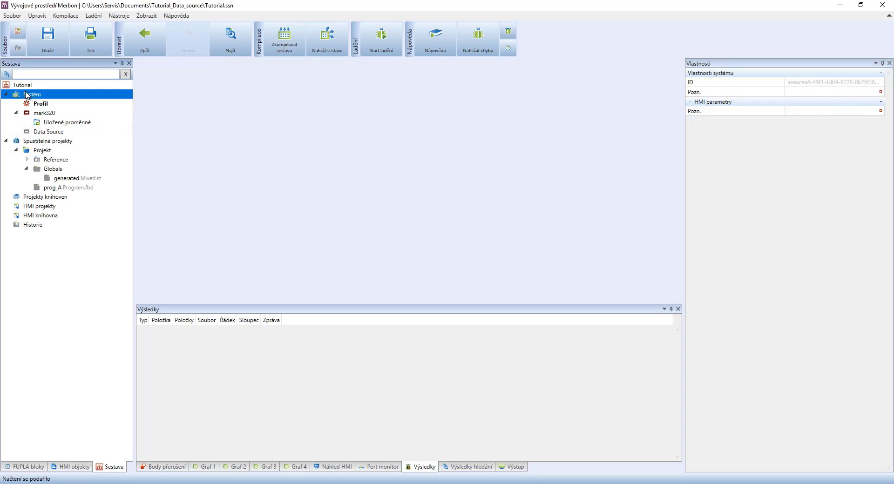
{"action": "right_click", "coordinate": [27, 95]}
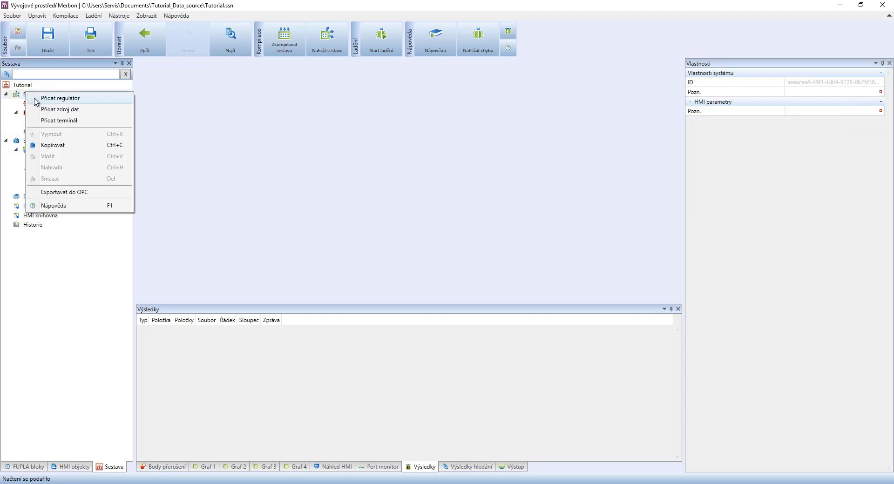
{"action": "left_click", "coordinate": [45, 121]}
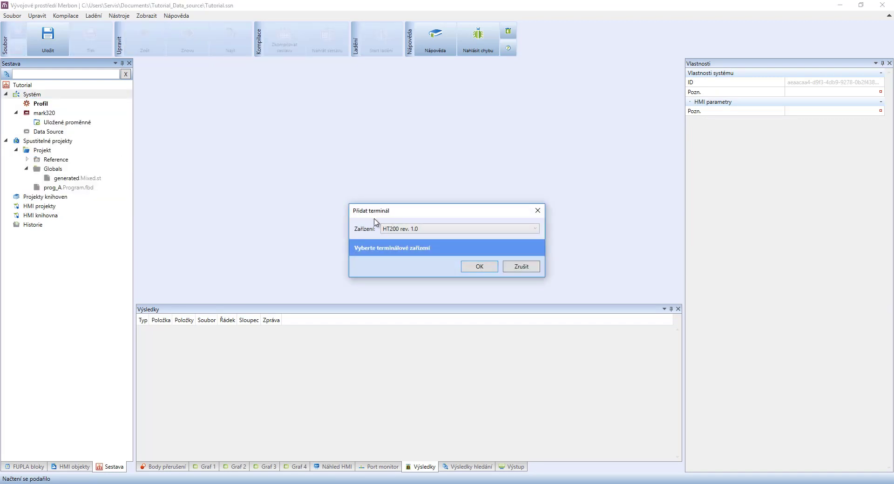
{"action": "left_click", "coordinate": [398, 229]}
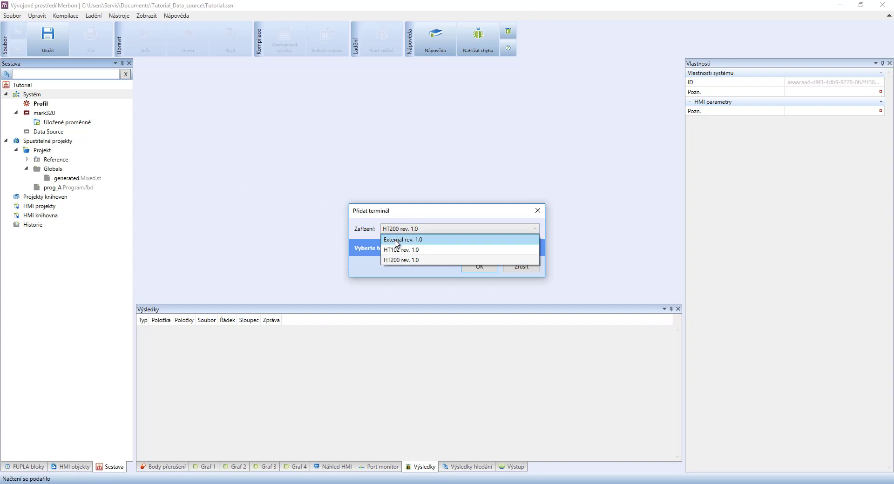
{"action": "left_click", "coordinate": [412, 260]}
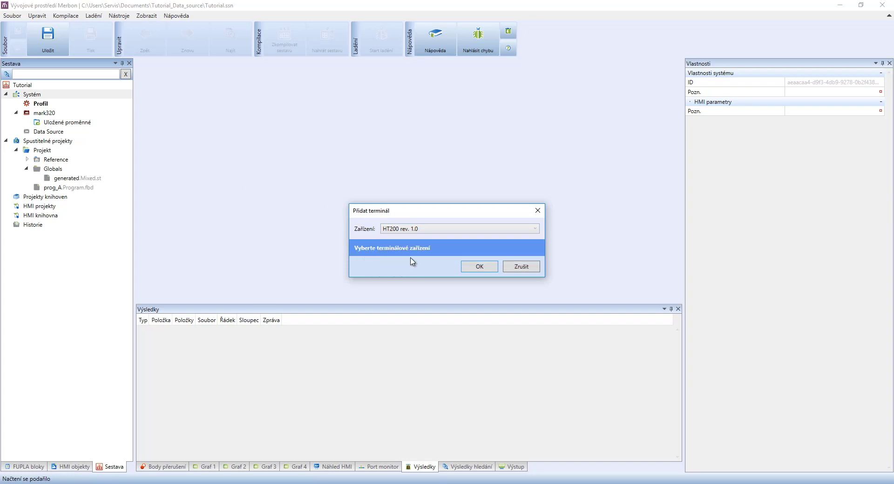
{"action": "left_click", "coordinate": [463, 269]}
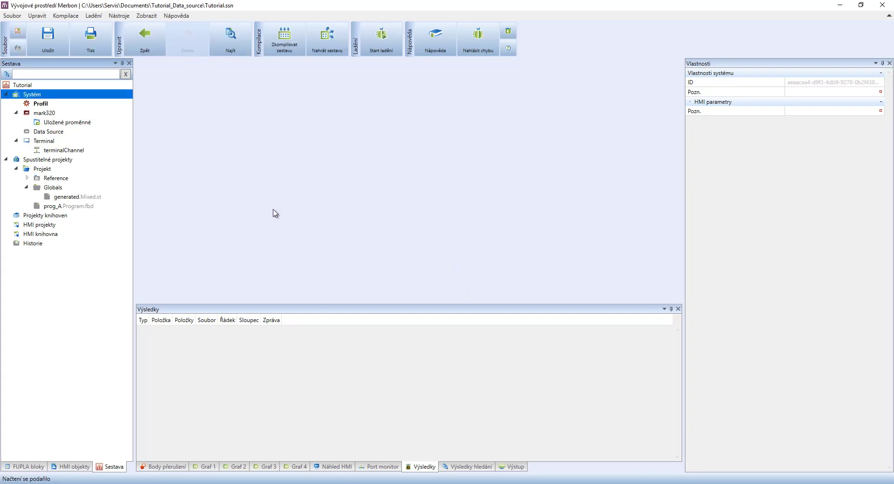
- Check the new terminal's connection parameters and assign the Data Source device to its terminalChannel
{"action": "left_click", "coordinate": [45, 142]}
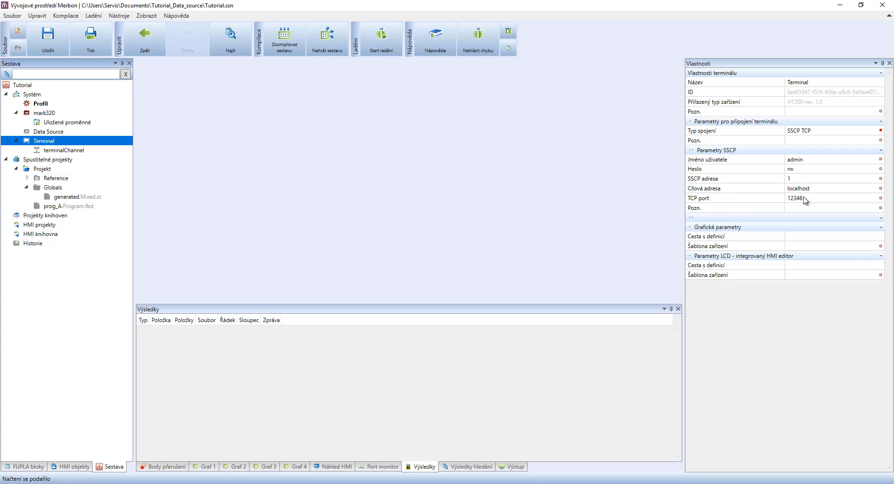
{"action": "left_click", "coordinate": [70, 155]}
{"action": "right_click", "coordinate": [70, 155]}
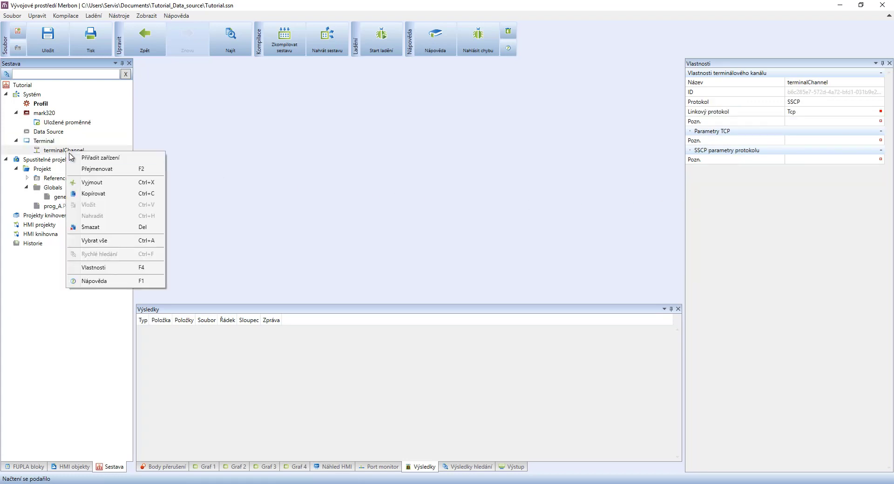
{"action": "left_click", "coordinate": [86, 158]}
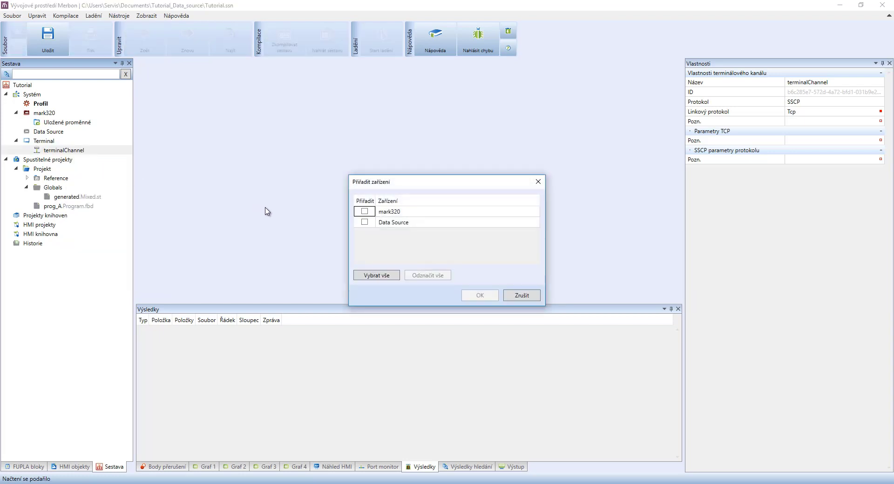
{"action": "left_click", "coordinate": [364, 222]}
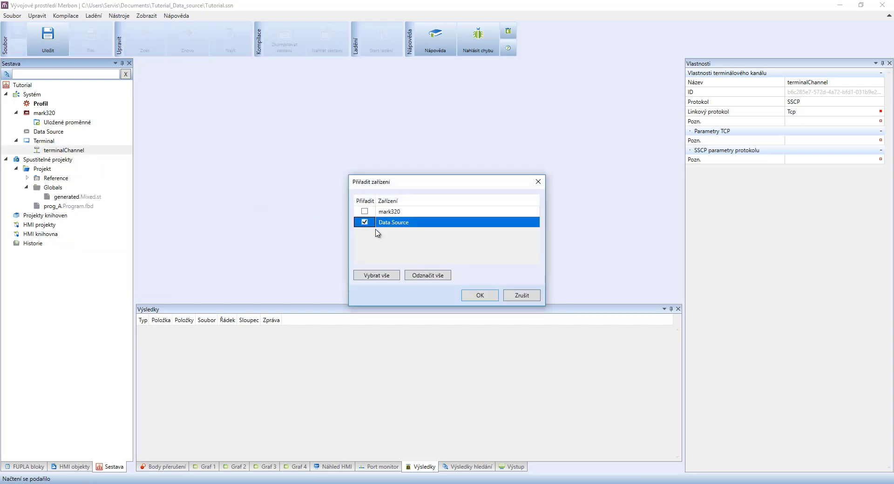
{"action": "left_click", "coordinate": [468, 295]}
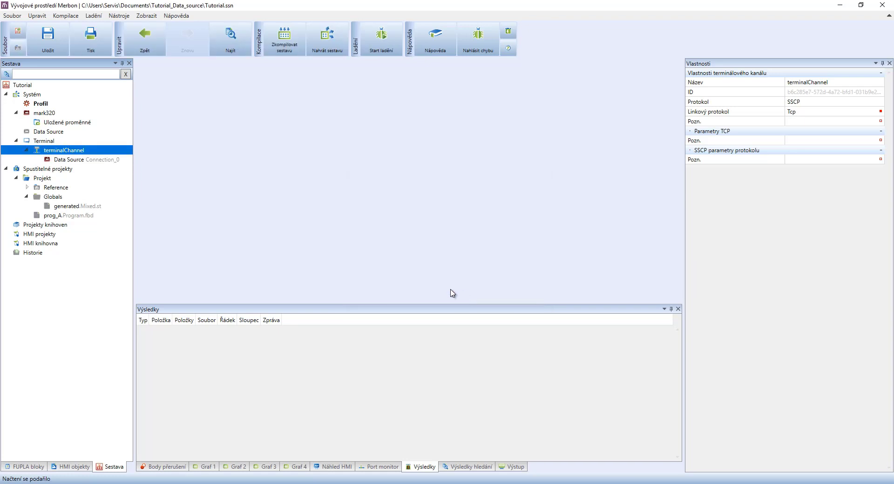
- Choose Deploy as the endpoint of the Data Source under terminalChannel and check its device address, user name and password fields
{"action": "left_click", "coordinate": [63, 162]}
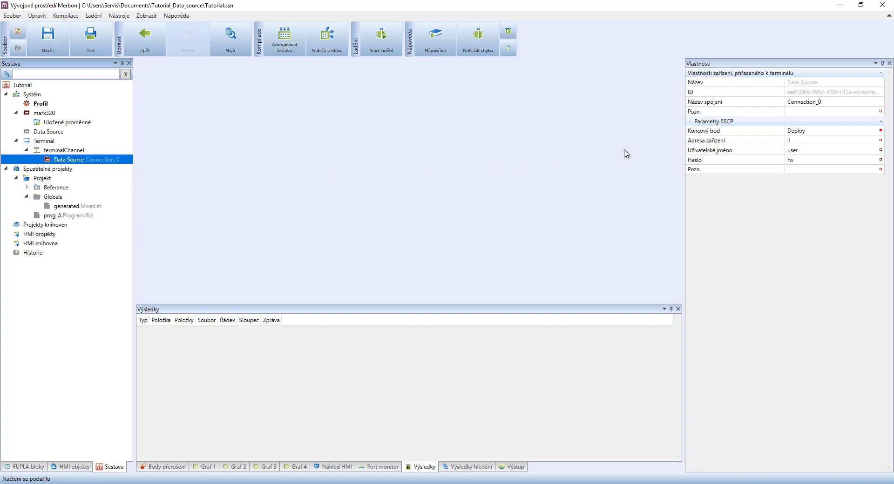
{"action": "left_click", "coordinate": [791, 131]}
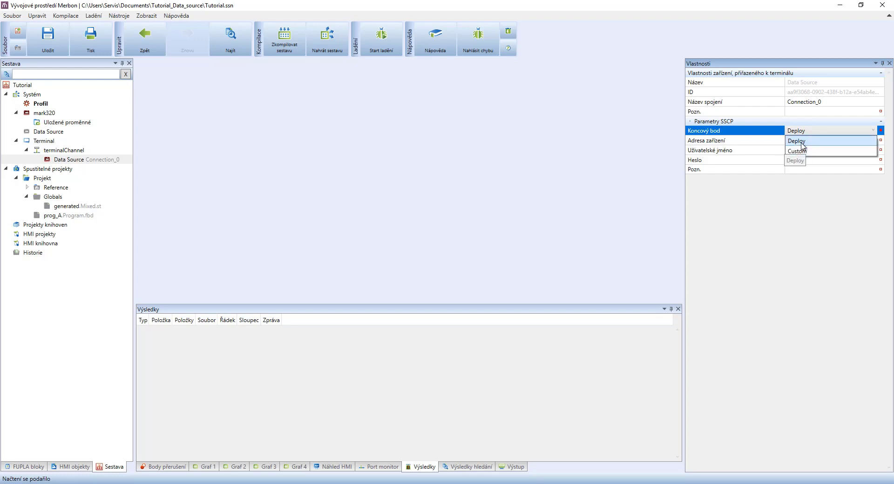
{"action": "left_click", "coordinate": [797, 141]}
{"action": "left_click", "coordinate": [795, 140]}
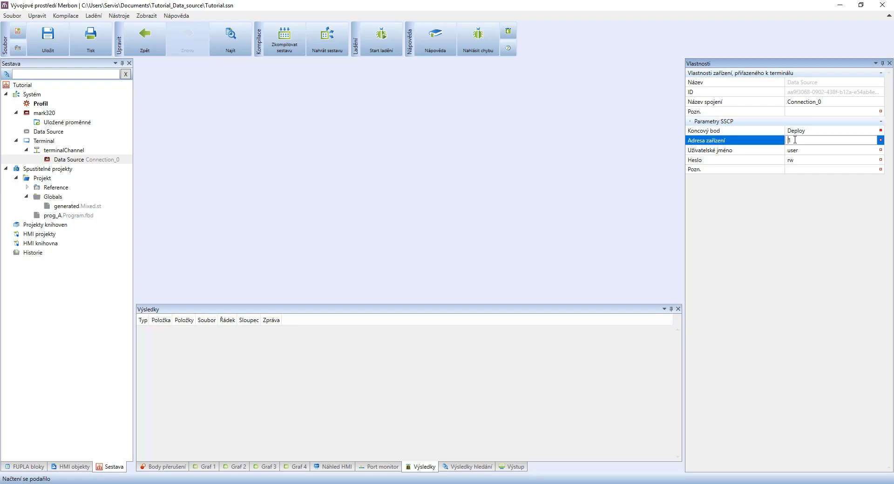
{"action": "left_click", "coordinate": [796, 151]}
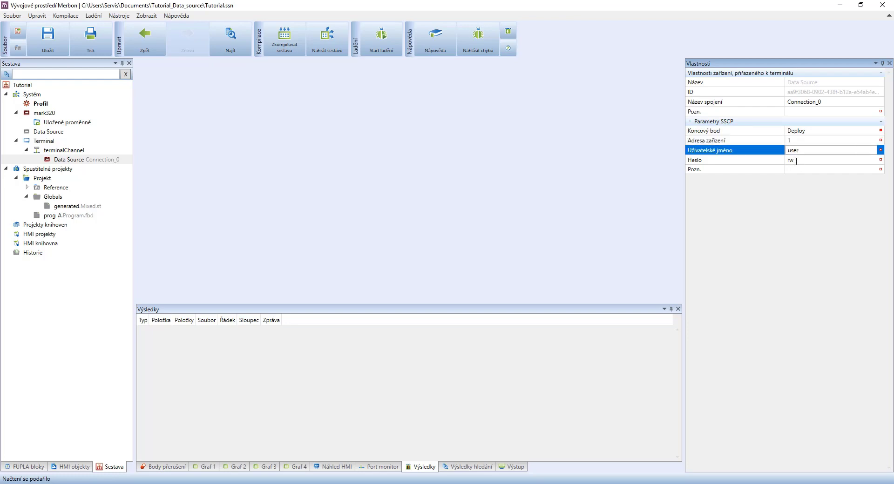
{"action": "left_click", "coordinate": [796, 161]}
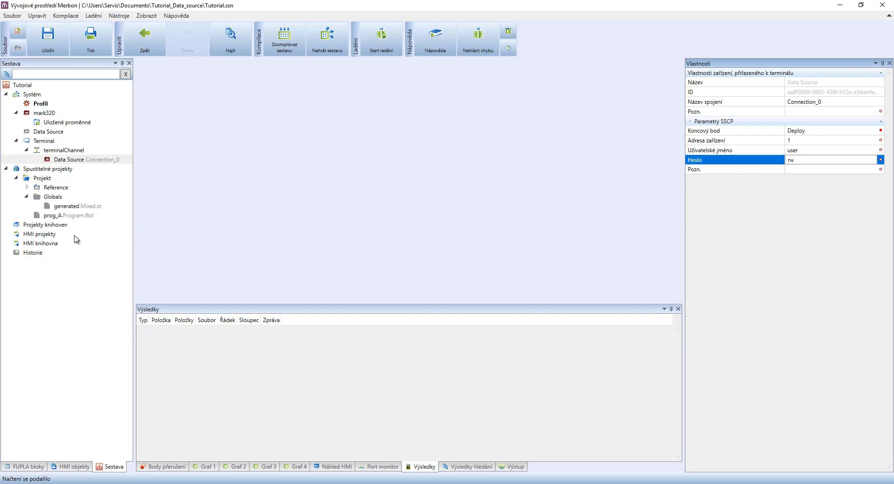
- Create a new HMI project named HMI_projekty in the Tutorial_Data_source folder, with its own project directory
{"action": "left_click", "coordinate": [38, 239]}
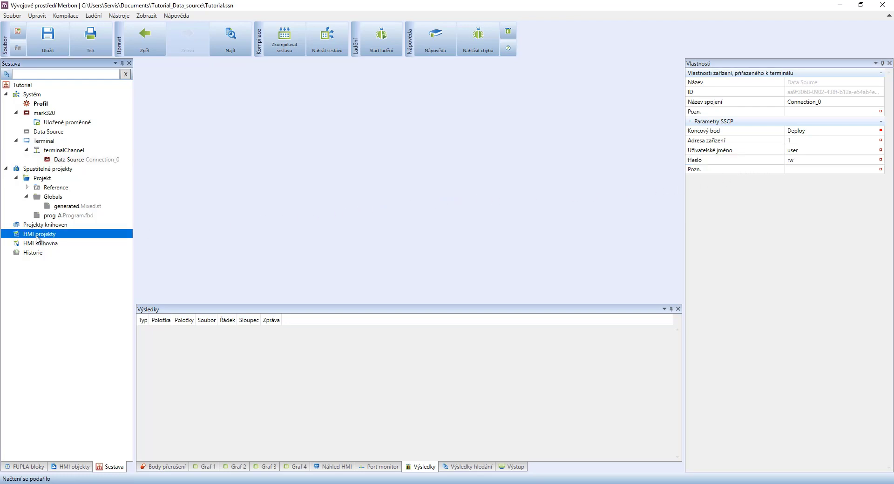
{"action": "right_click", "coordinate": [38, 240]}
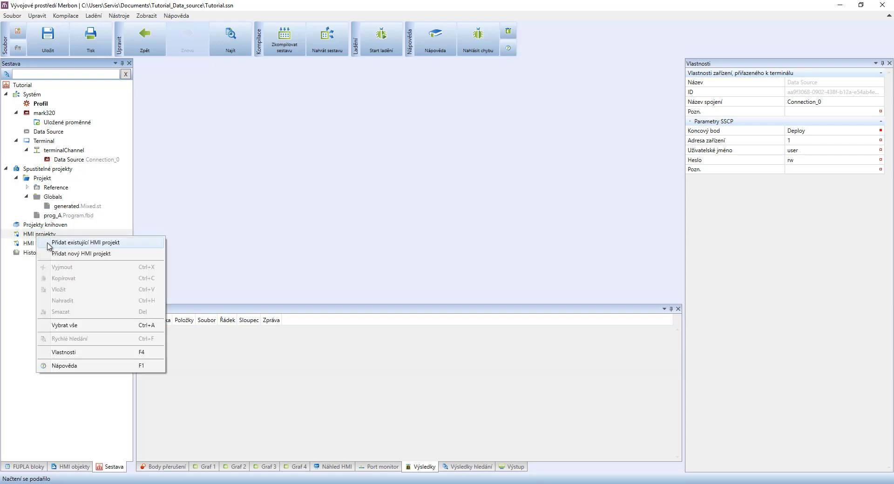
{"action": "left_click", "coordinate": [64, 254]}
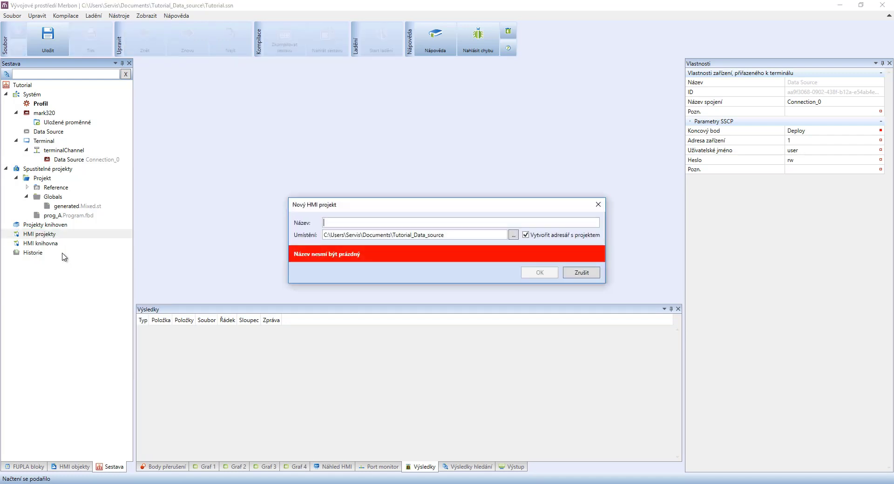
{"action": "type", "text": "HMI"}
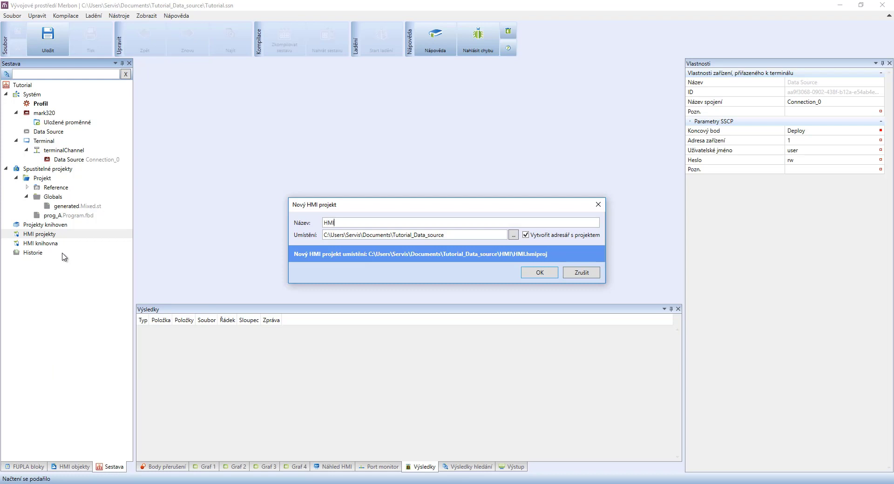
{"action": "type", "text": "_projekty"}
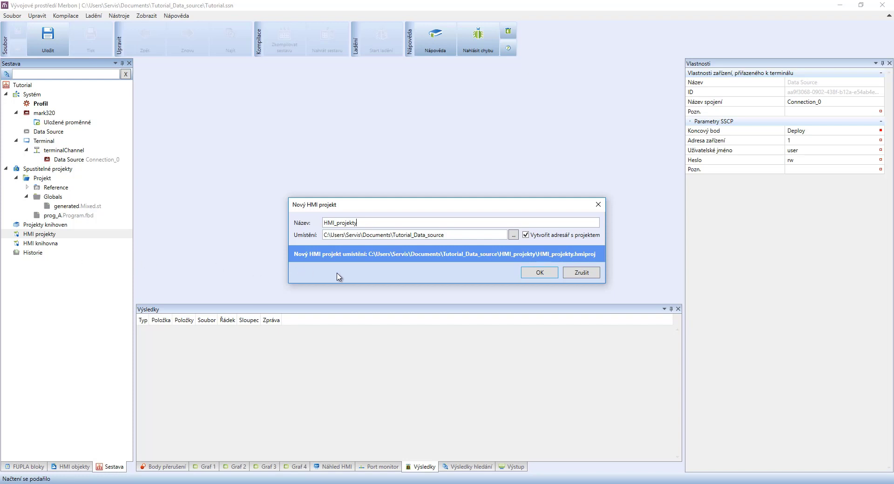
{"action": "left_click", "coordinate": [531, 275]}
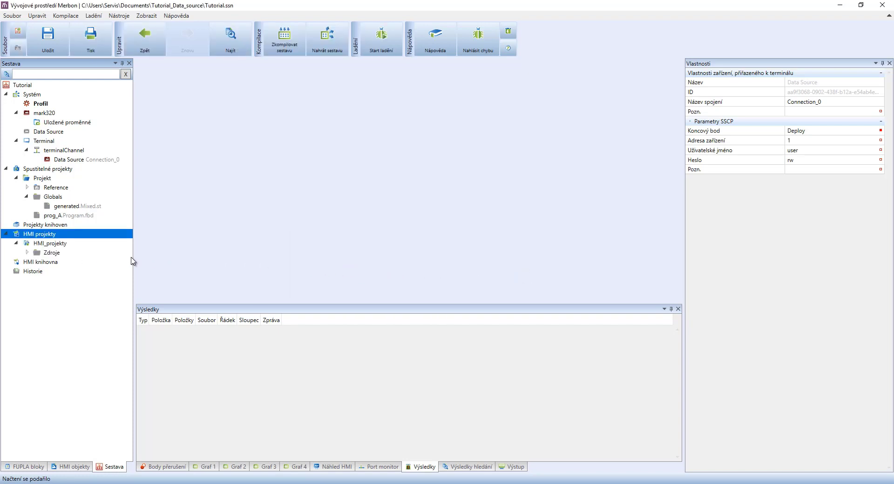
- Add an HMI template named Textova_sablona to HMI_projekty with display type Text, template type Terminál and the terminal Terminal
{"action": "left_click", "coordinate": [49, 244]}
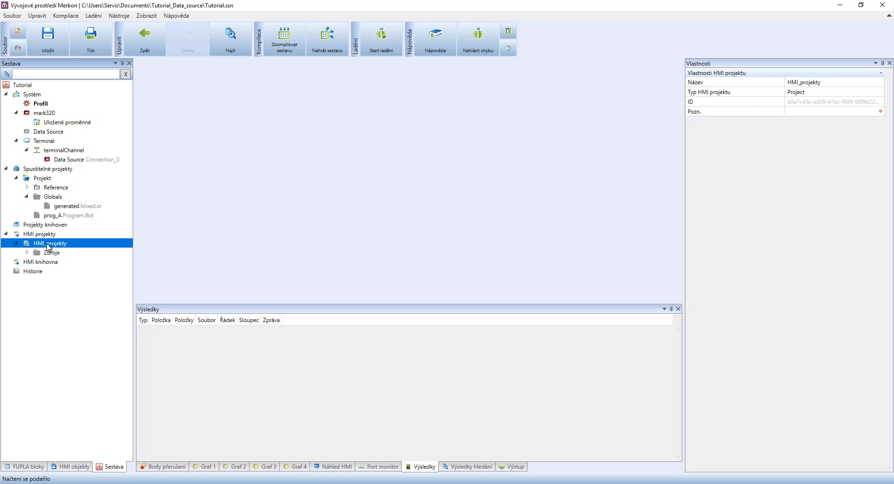
{"action": "right_click", "coordinate": [49, 244]}
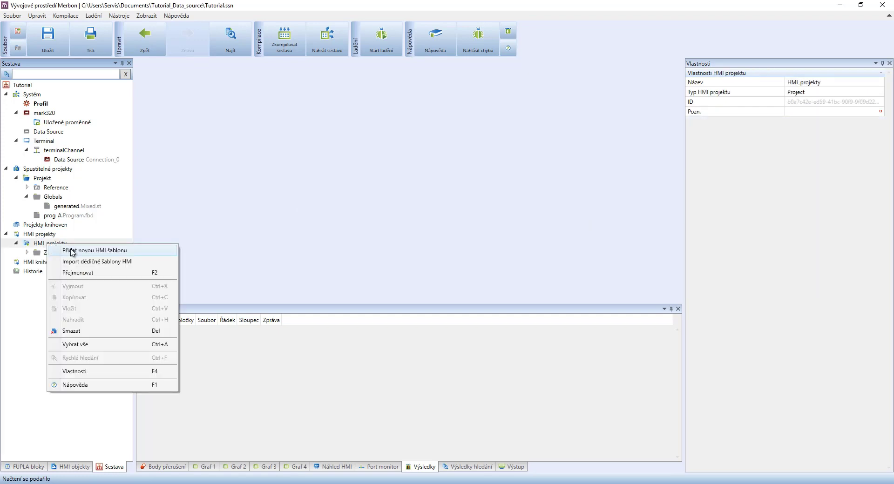
{"action": "left_click", "coordinate": [80, 252]}
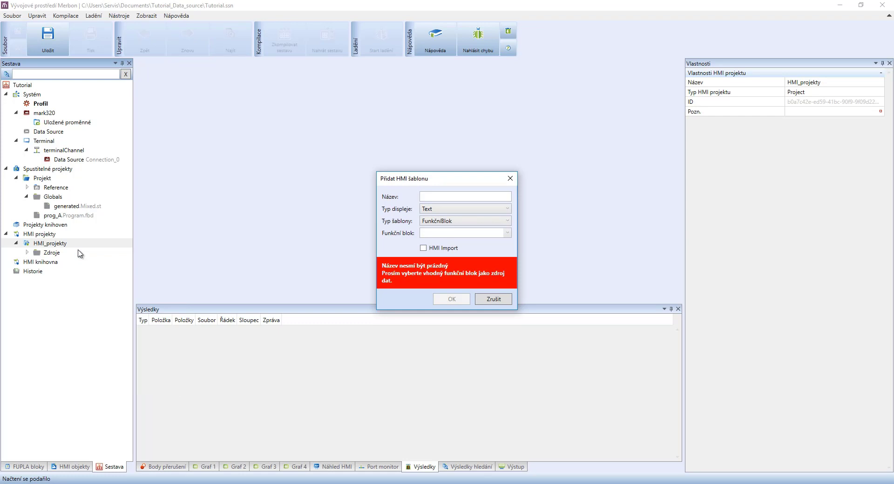
{"action": "type", "text": "Textova_sablona"}
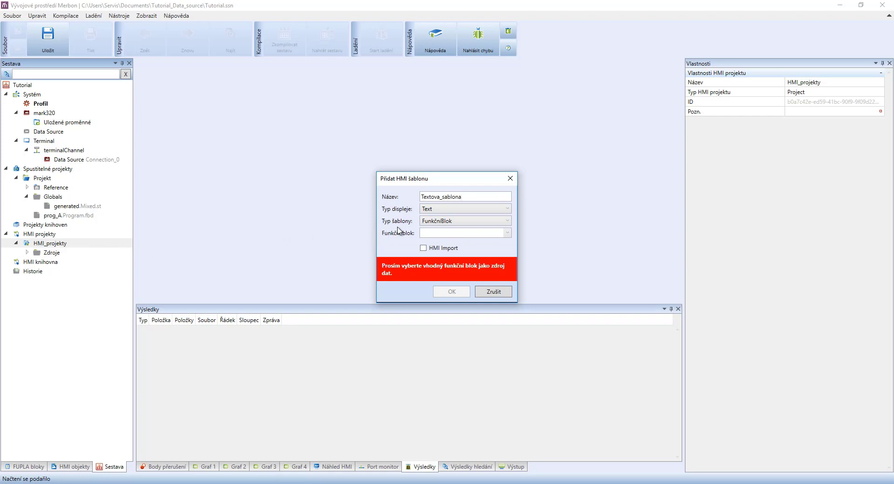
{"action": "left_click", "coordinate": [474, 209]}
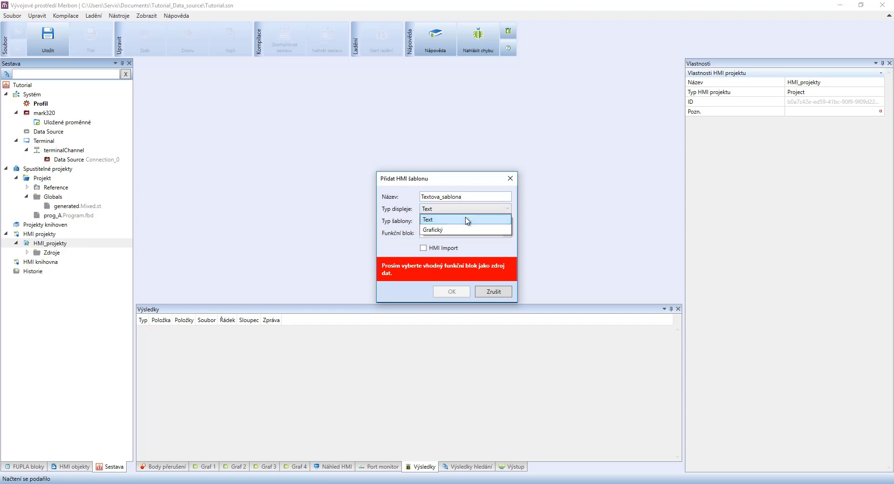
{"action": "left_click", "coordinate": [467, 220]}
{"action": "left_click", "coordinate": [467, 222]}
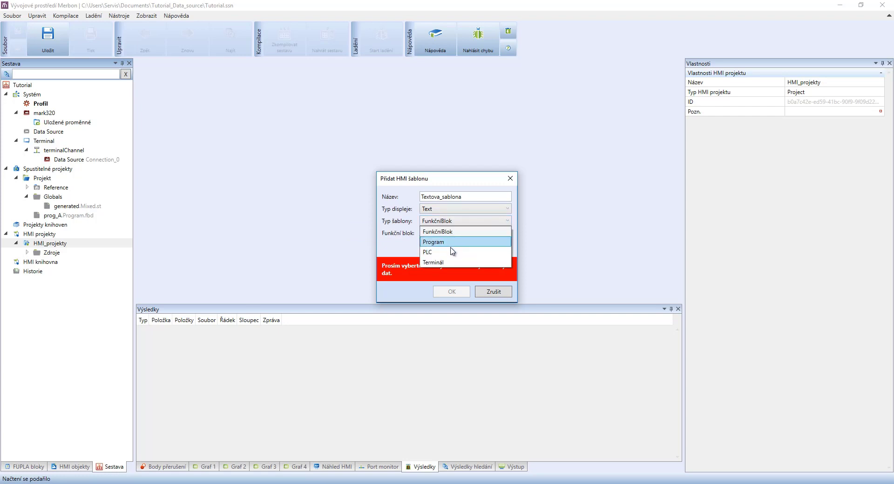
{"action": "left_click", "coordinate": [446, 263]}
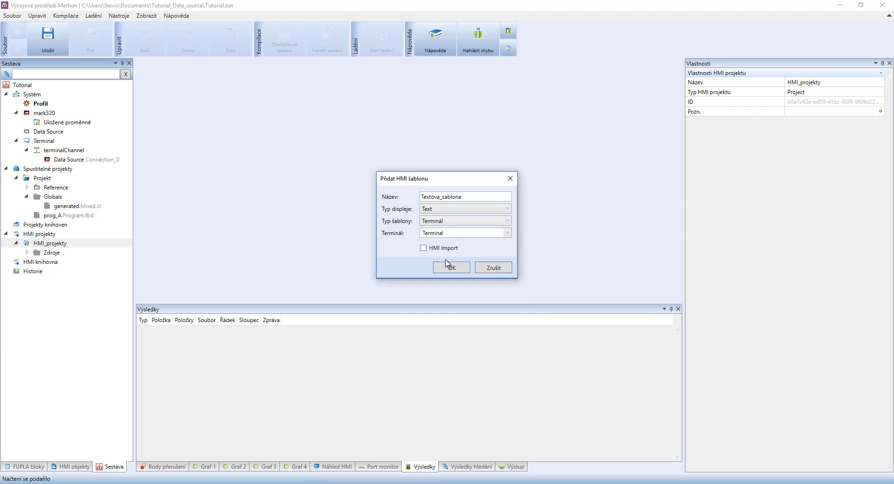
{"action": "left_click", "coordinate": [507, 234]}
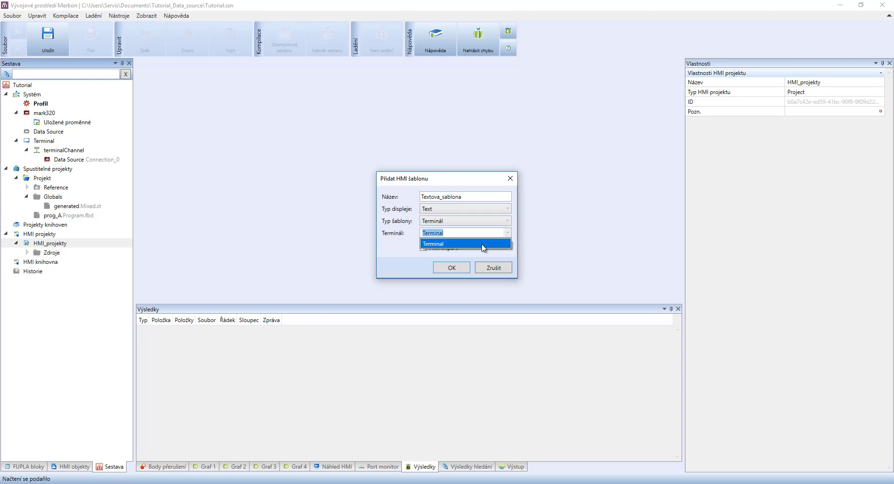
{"action": "left_click", "coordinate": [463, 245]}
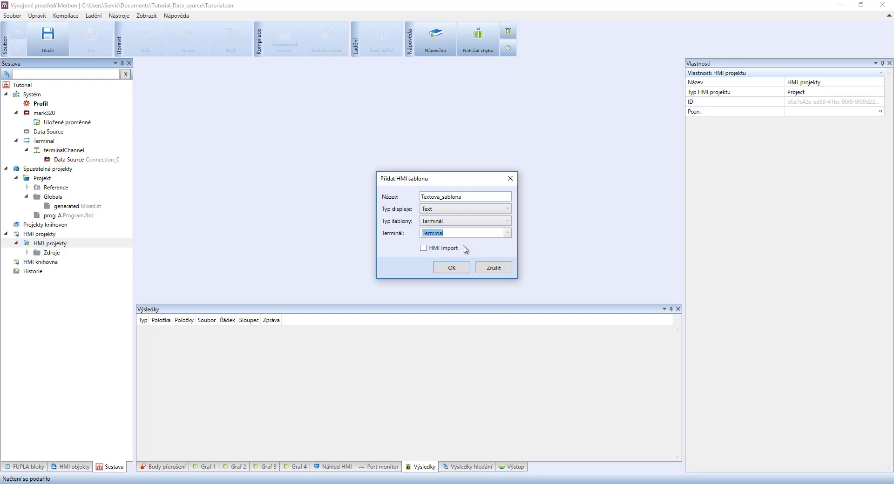
{"action": "left_click", "coordinate": [451, 268]}
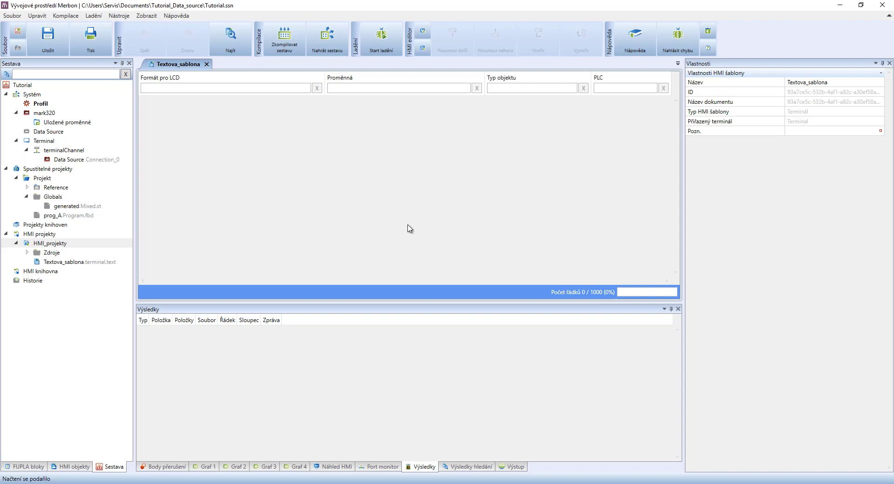
- Add the variables Alarm_1 and TPG from the Data Source's main program to the text template and check their rows
{"action": "right_click", "coordinate": [287, 126]}
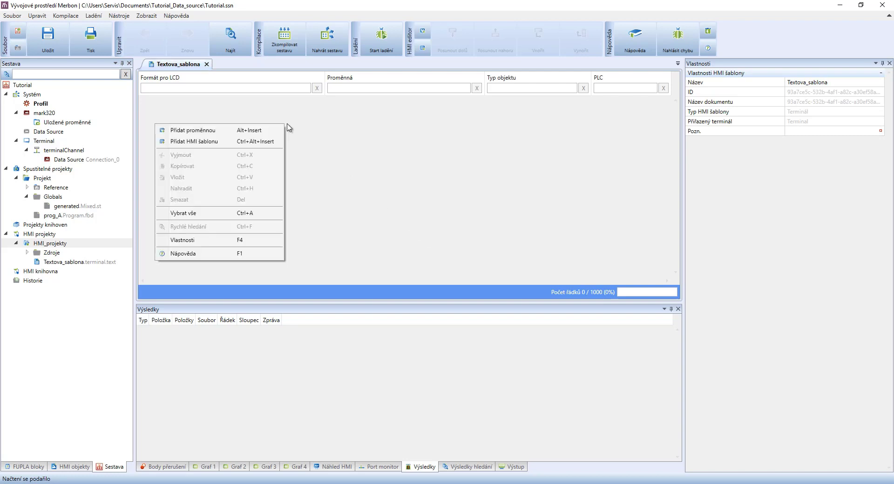
{"action": "left_click", "coordinate": [195, 132]}
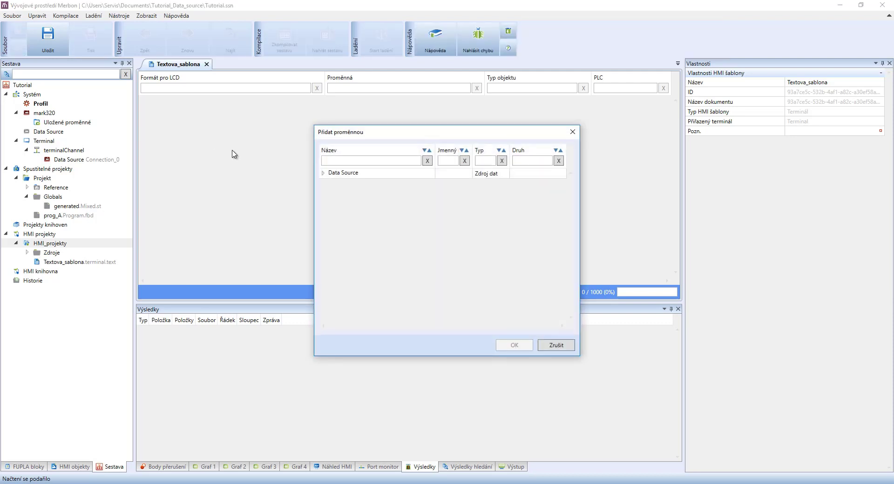
{"action": "left_click", "coordinate": [322, 175]}
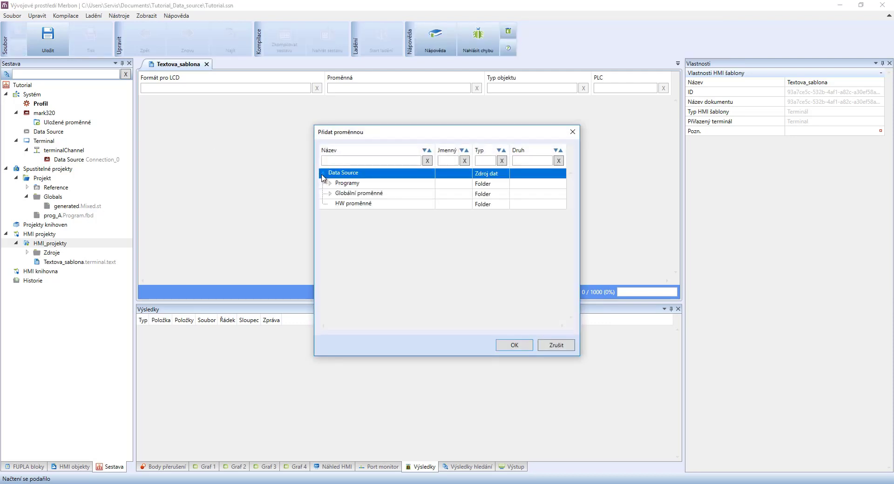
{"action": "left_click", "coordinate": [331, 184]}
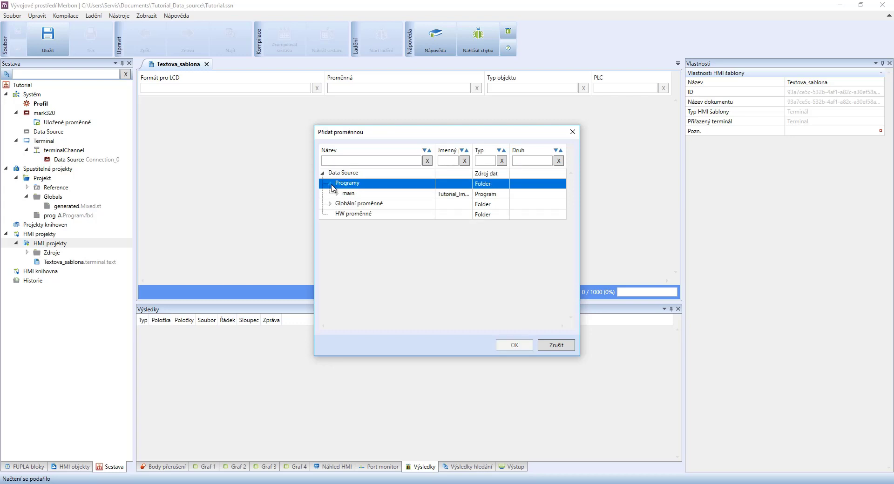
{"action": "left_click", "coordinate": [337, 195]}
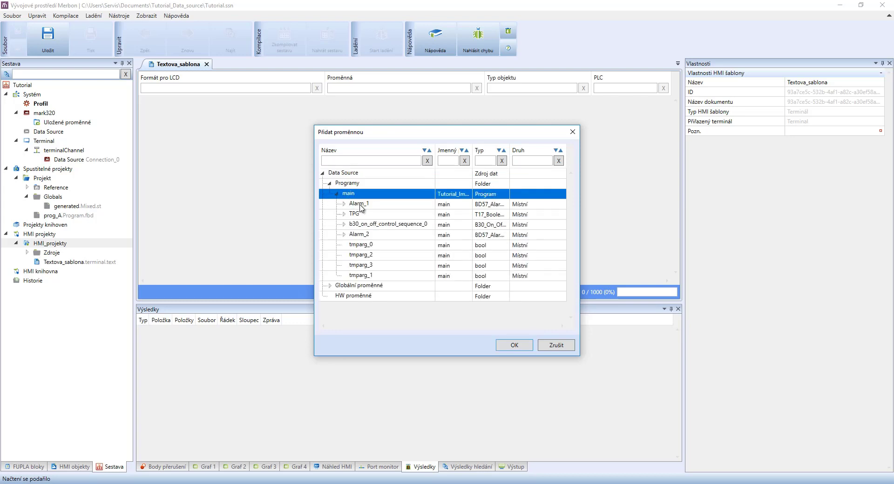
{"action": "left_click", "coordinate": [361, 205]}
{"action": "left_click", "coordinate": [363, 214], "text": "shift"}
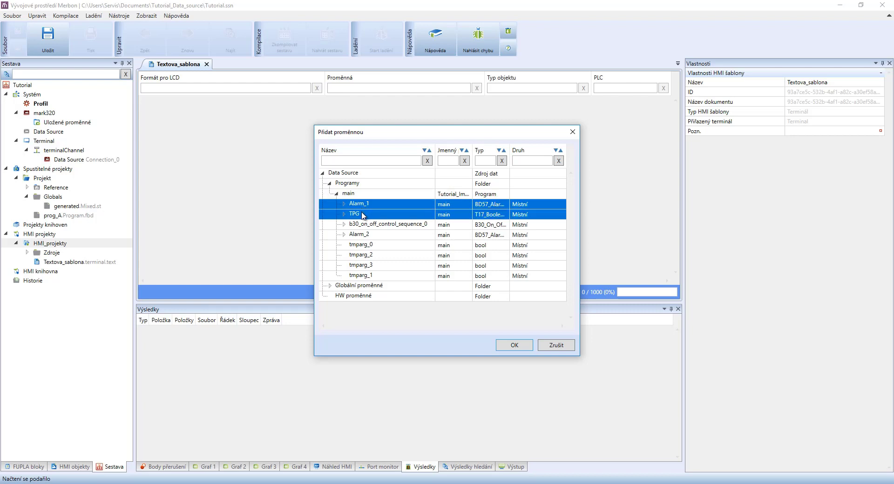
{"action": "left_click", "coordinate": [500, 345]}
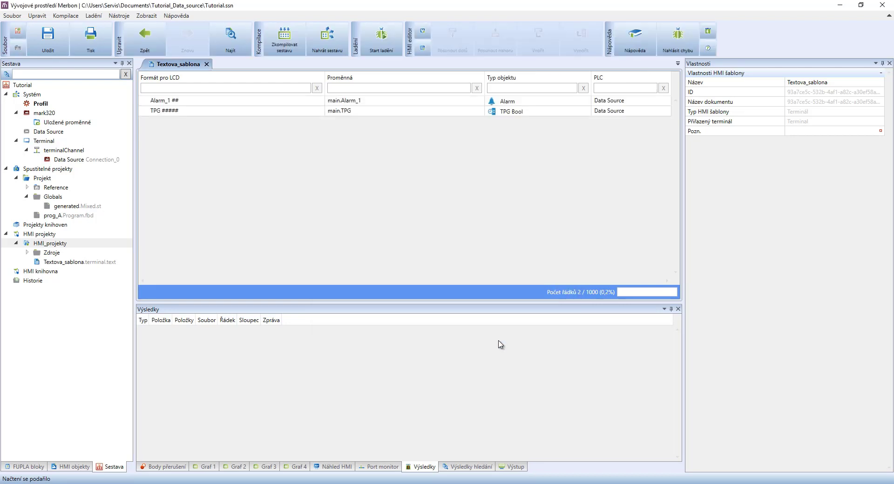
{"action": "left_click", "coordinate": [390, 103]}
{"action": "left_click", "coordinate": [390, 111]}
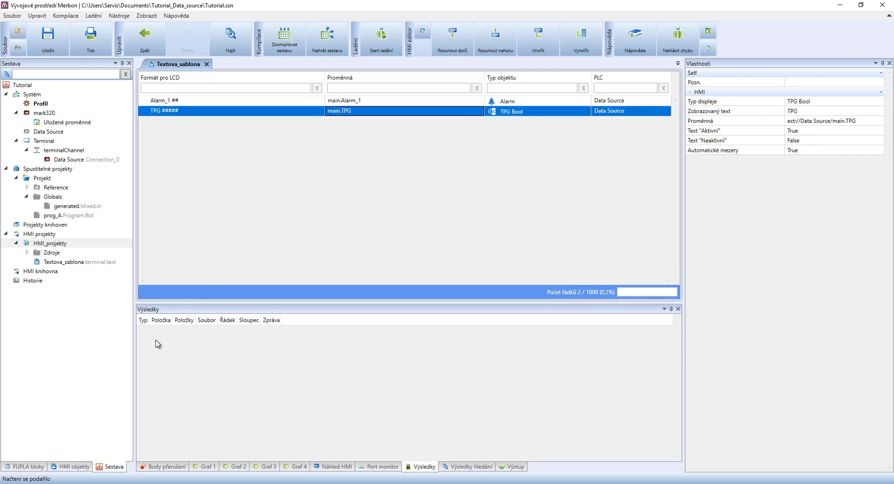
- Insert a Digital Setter text element as a new row below TPG in the template
{"action": "left_click", "coordinate": [70, 466]}
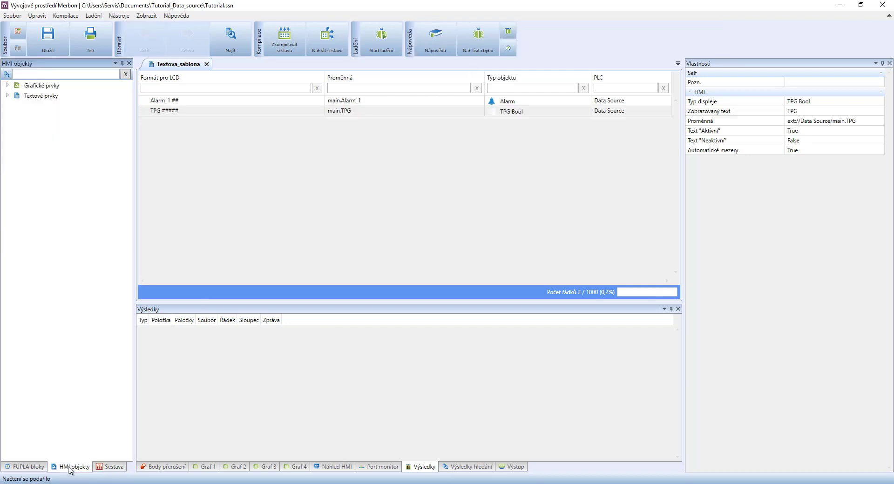
{"action": "left_click", "coordinate": [6, 95]}
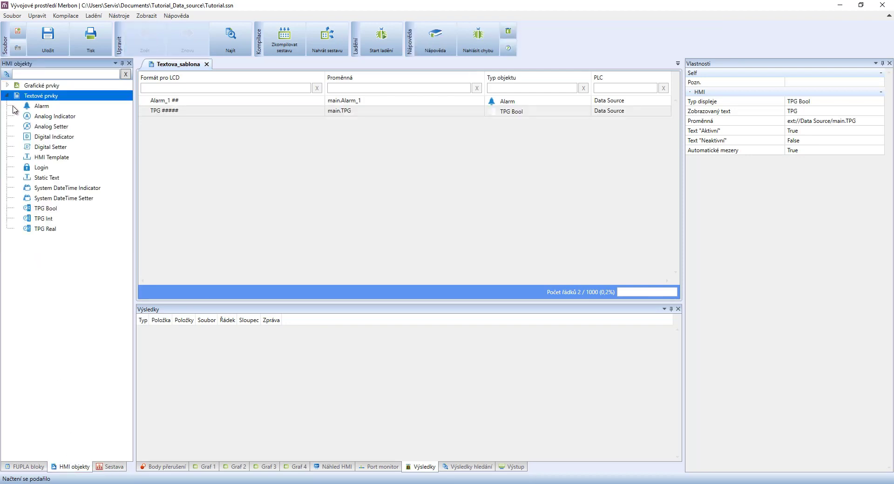
{"action": "left_click_drag", "start_coordinate": [39, 147], "coordinate": [168, 146]}
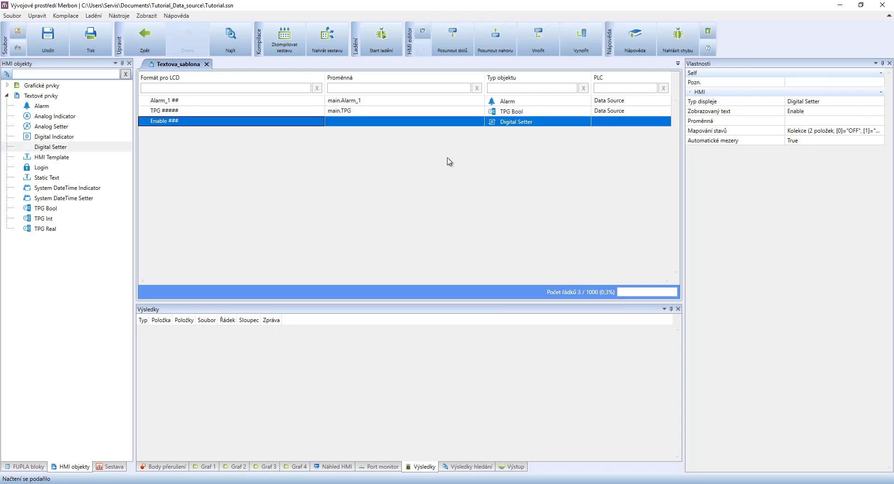
- Assign the global variable Reset from the Tutorial_Import namespace to the Digital Setter
{"action": "left_click", "coordinate": [843, 121]}
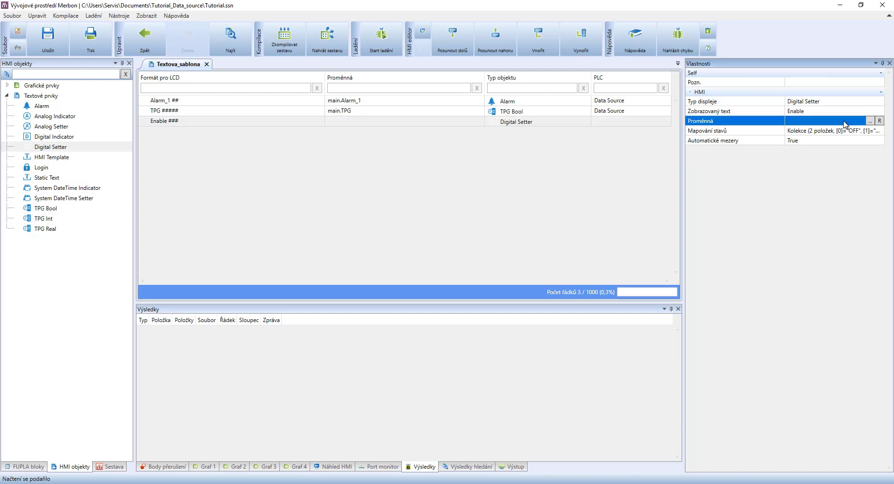
{"action": "left_click", "coordinate": [869, 121]}
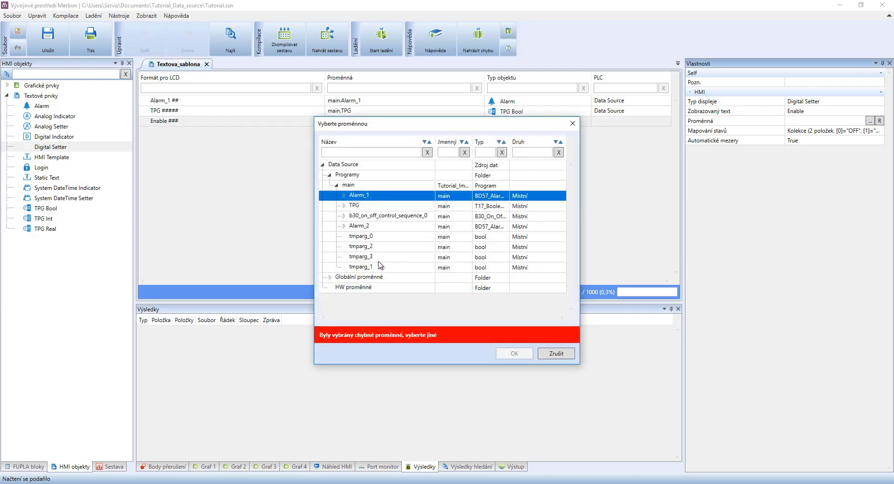
{"action": "left_click", "coordinate": [331, 277]}
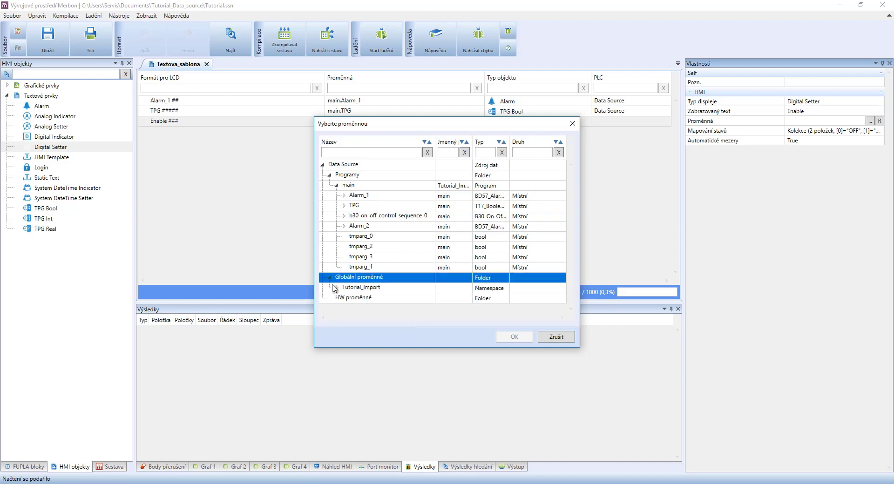
{"action": "left_click", "coordinate": [333, 288]}
{"action": "scroll", "coordinate": [340, 291], "scroll_direction": "down", "scroll_amount": 1}
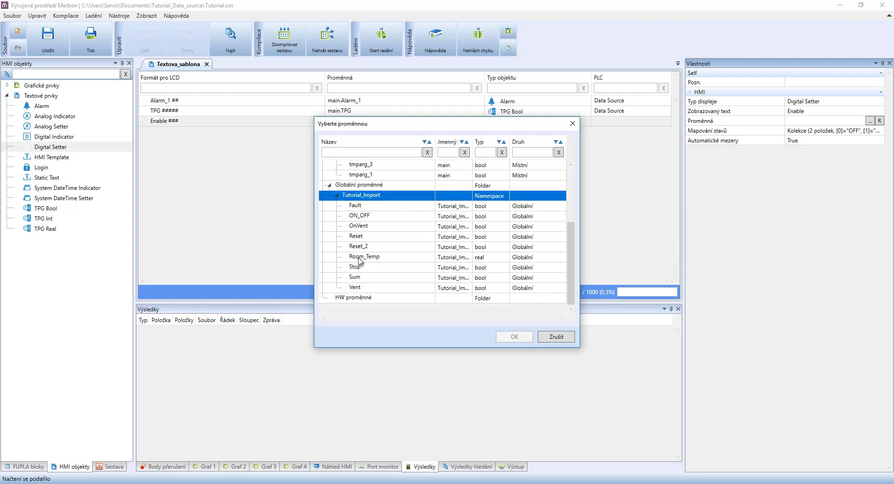
{"action": "left_click", "coordinate": [373, 237]}
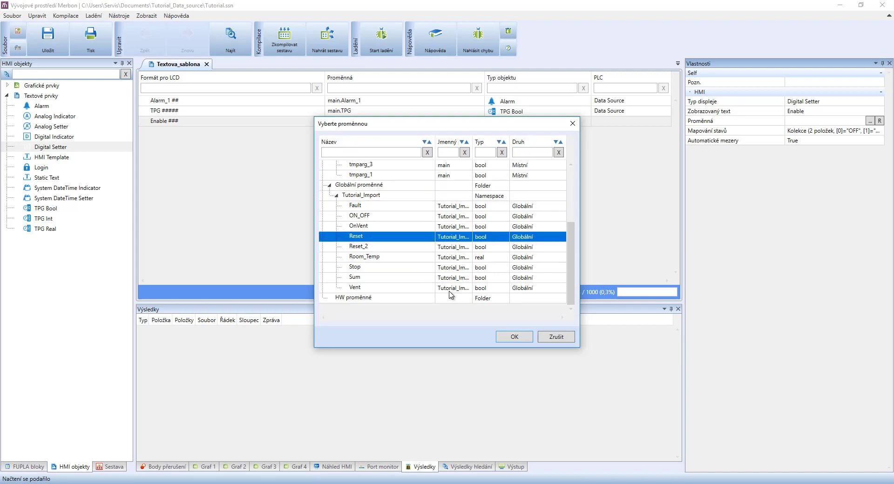
{"action": "left_click", "coordinate": [508, 335]}
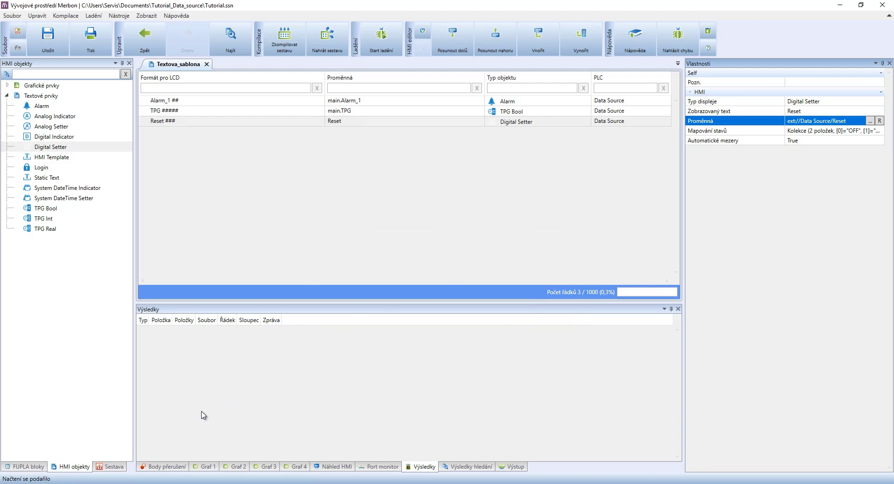
- Add an HMI template named Graficka_sablona to HMI_projekty with display type Grafický, template type Terminál and the terminal Terminal
{"action": "left_click", "coordinate": [113, 467]}
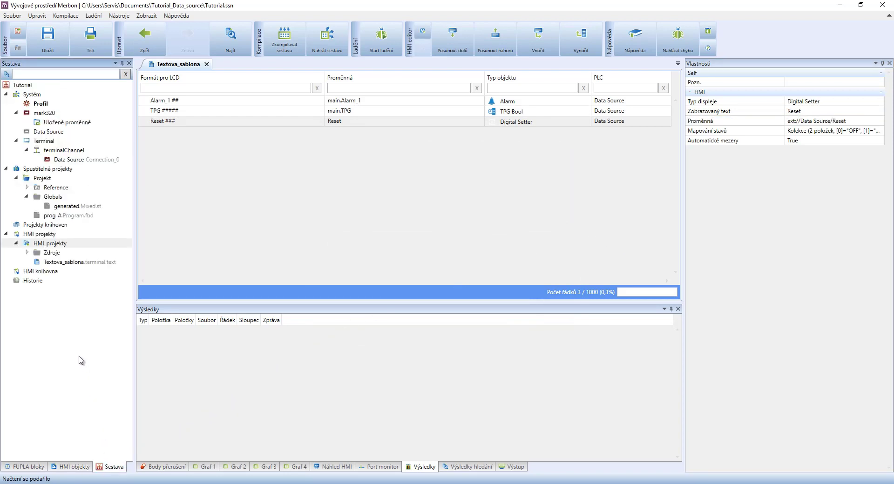
{"action": "left_click", "coordinate": [50, 244]}
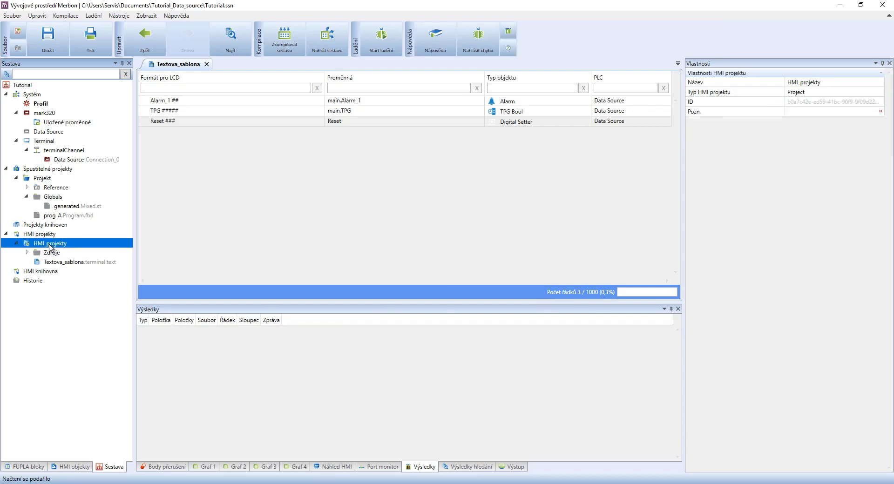
{"action": "right_click", "coordinate": [49, 245]}
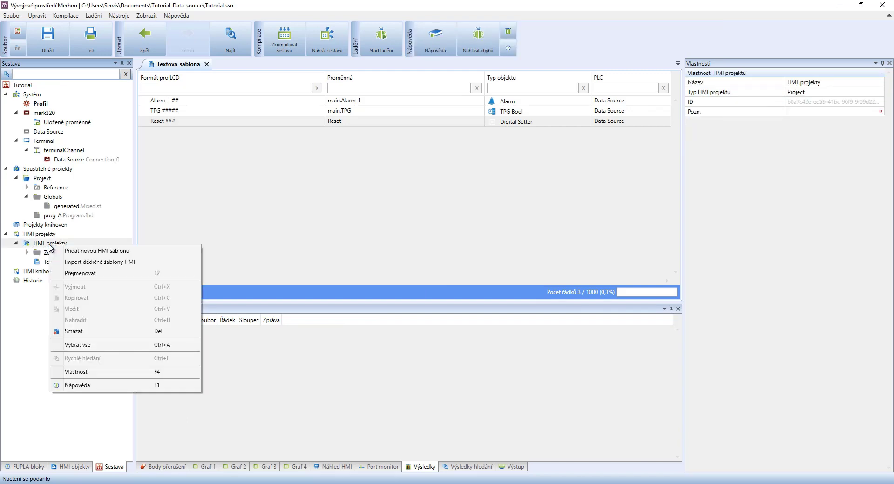
{"action": "left_click", "coordinate": [93, 251]}
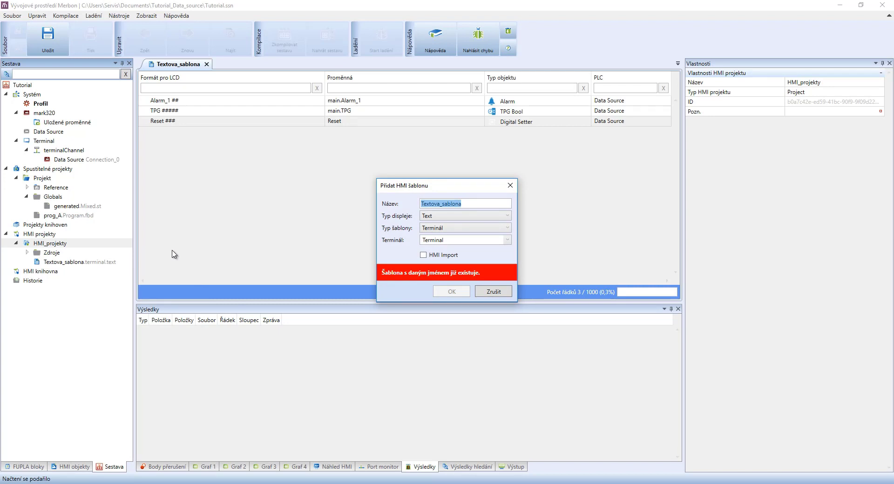
{"action": "key", "text": "Home"}
{"action": "type", "text": "Graf"}
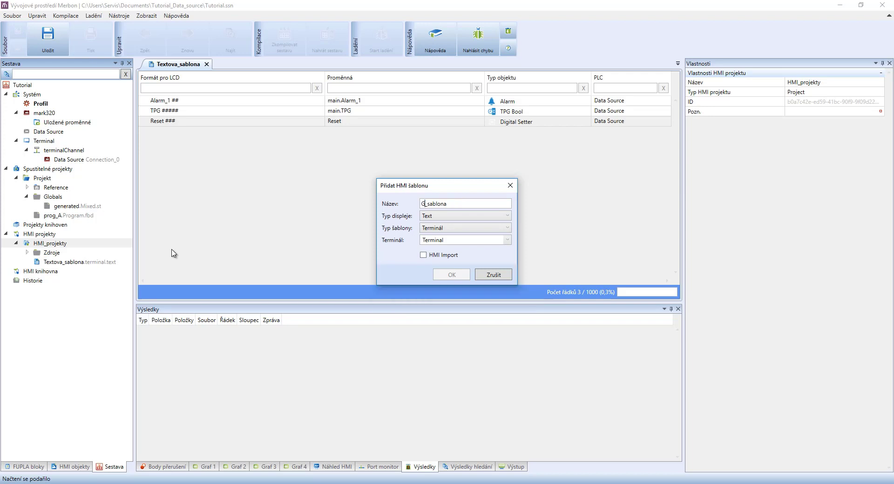
{"action": "type", "text": "icka"}
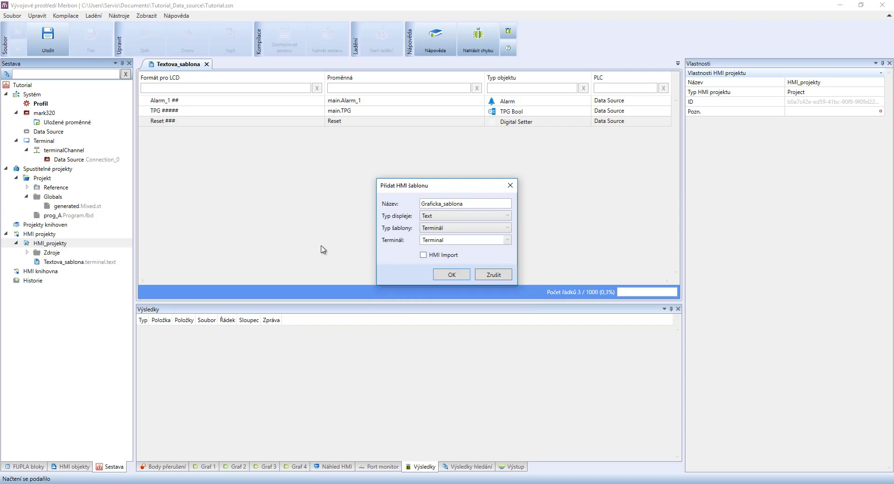
{"action": "left_click", "coordinate": [450, 217]}
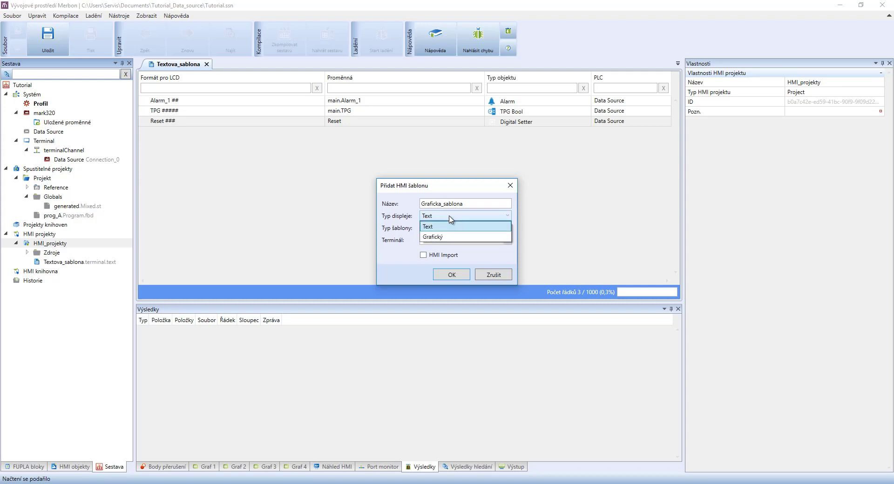
{"action": "left_click", "coordinate": [450, 238]}
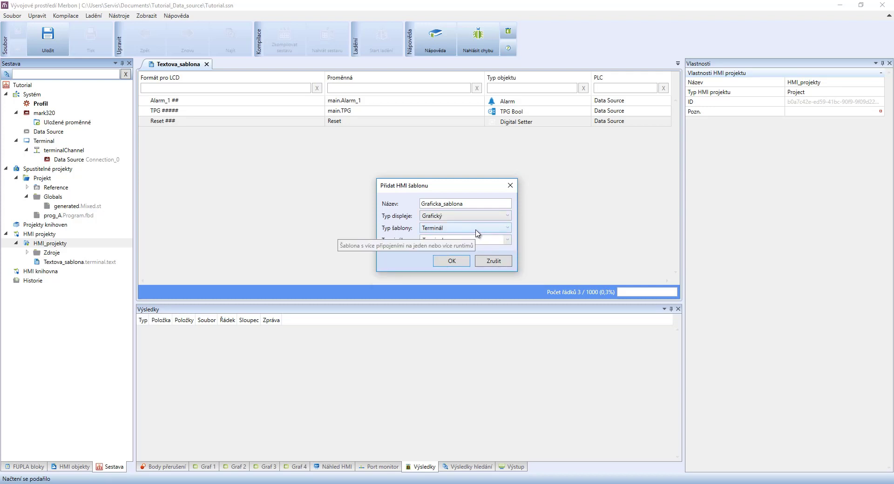
{"action": "left_click", "coordinate": [507, 242]}
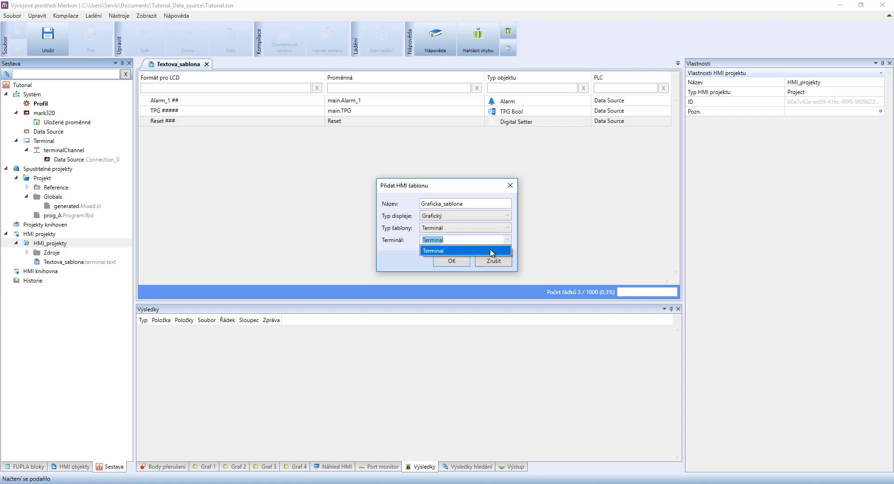
{"action": "left_click", "coordinate": [491, 252]}
{"action": "left_click", "coordinate": [460, 263]}
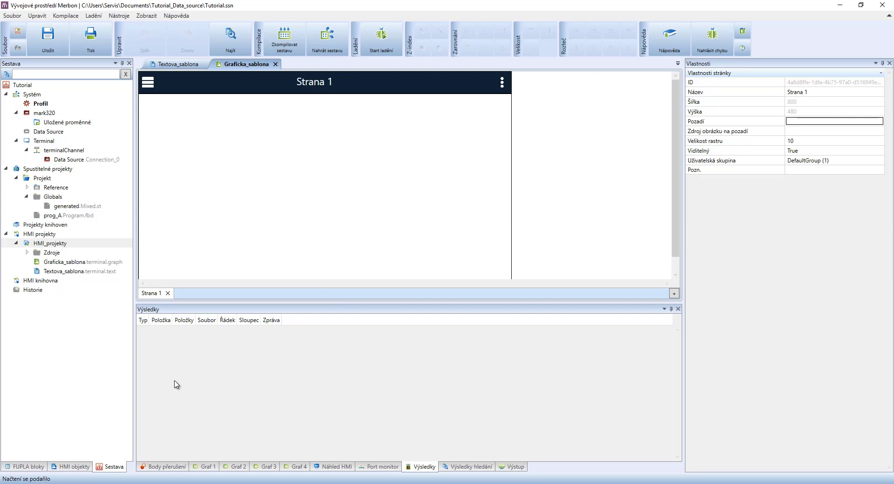
- Place a graphic Alarm at about 310, 90 and an Analog Setter at about 140, 180 on page Strana 1
{"action": "left_click", "coordinate": [68, 468]}
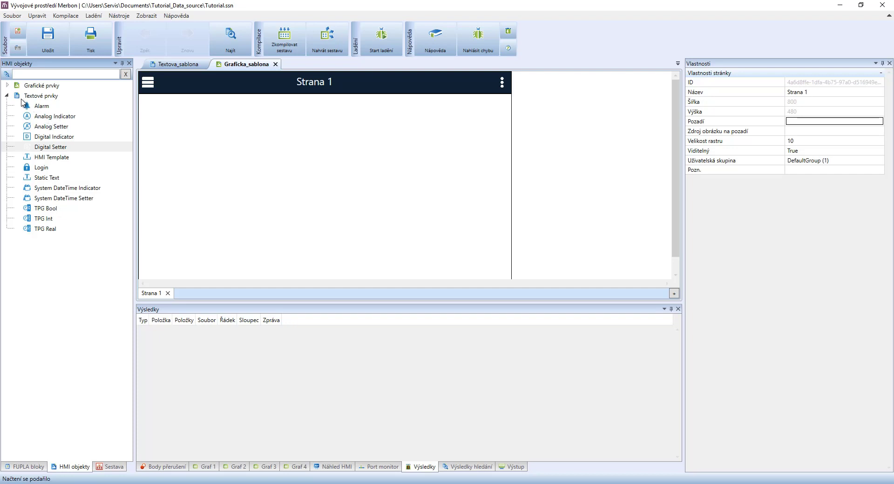
{"action": "left_click", "coordinate": [7, 96]}
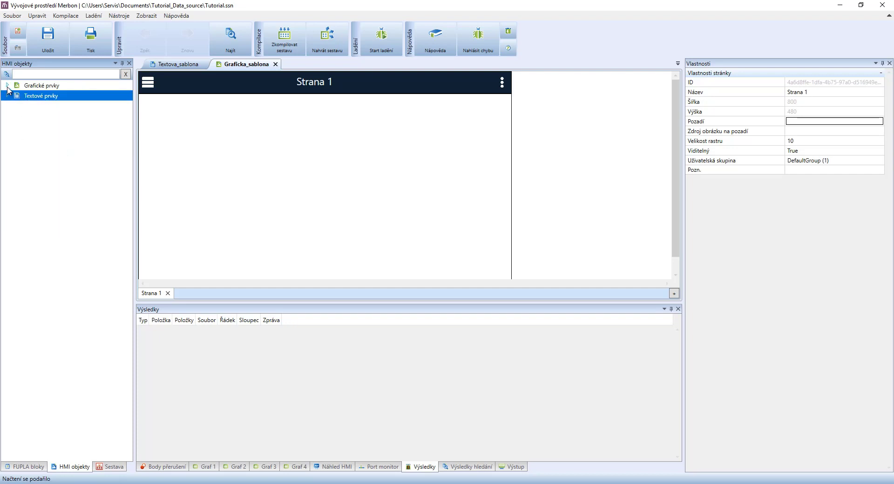
{"action": "left_click", "coordinate": [7, 86]}
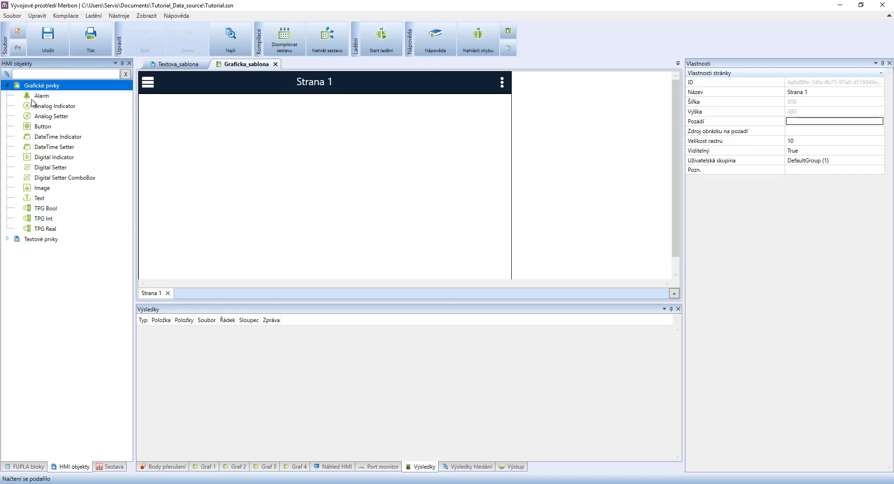
{"action": "left_click_drag", "start_coordinate": [33, 96], "coordinate": [283, 137]}
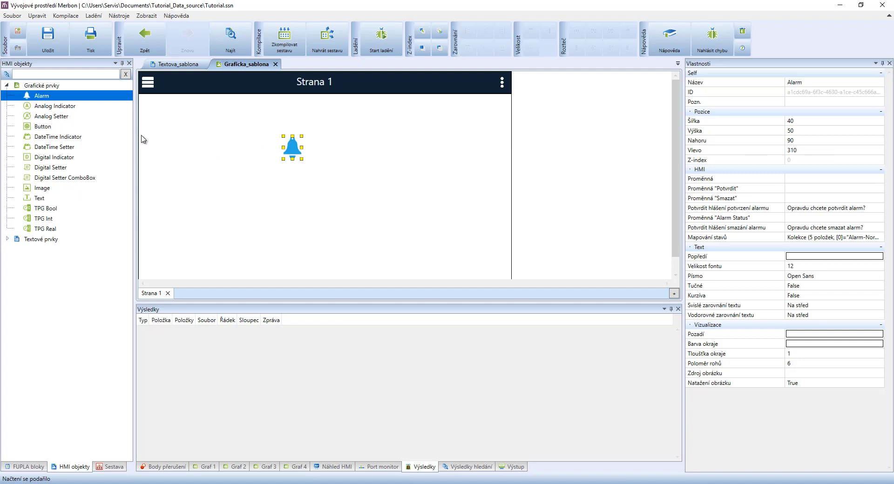
{"action": "left_click_drag", "start_coordinate": [61, 119], "coordinate": [207, 185]}
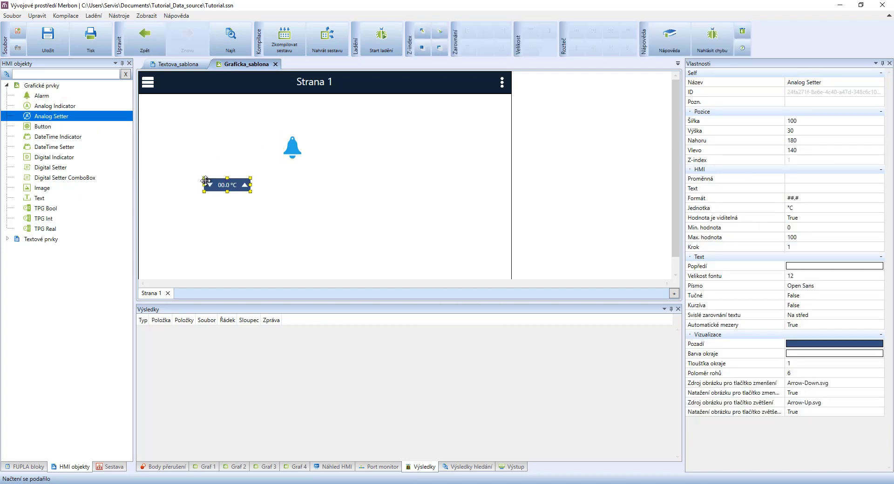
- Assign the variable Alarm_2 from the Data Source's main program to the Alarm element on Strana 1
{"action": "left_click", "coordinate": [293, 153]}
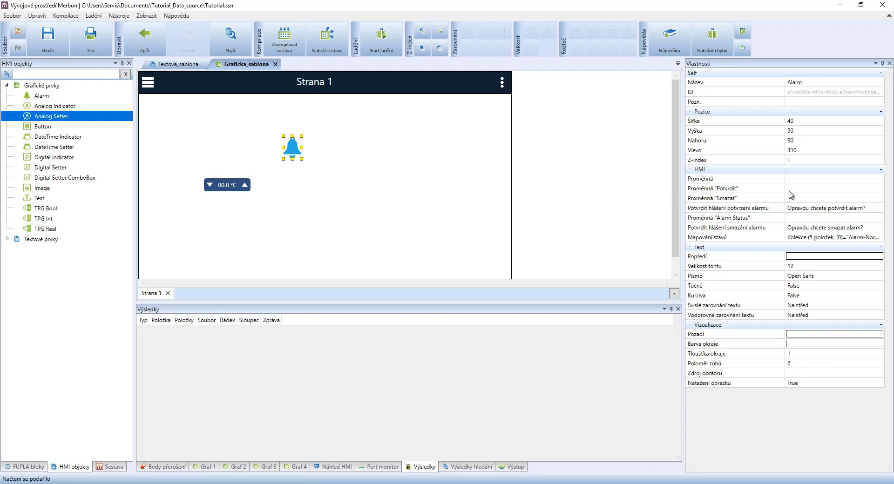
{"action": "left_click", "coordinate": [838, 181]}
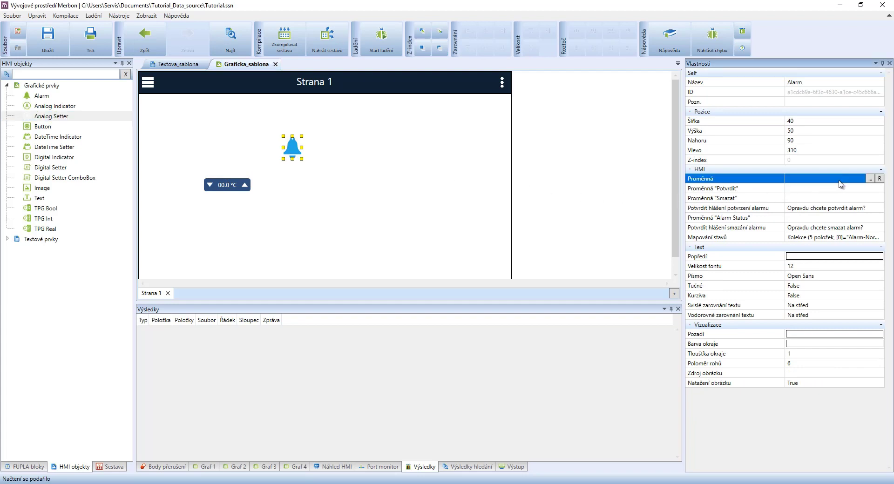
{"action": "left_click", "coordinate": [870, 179]}
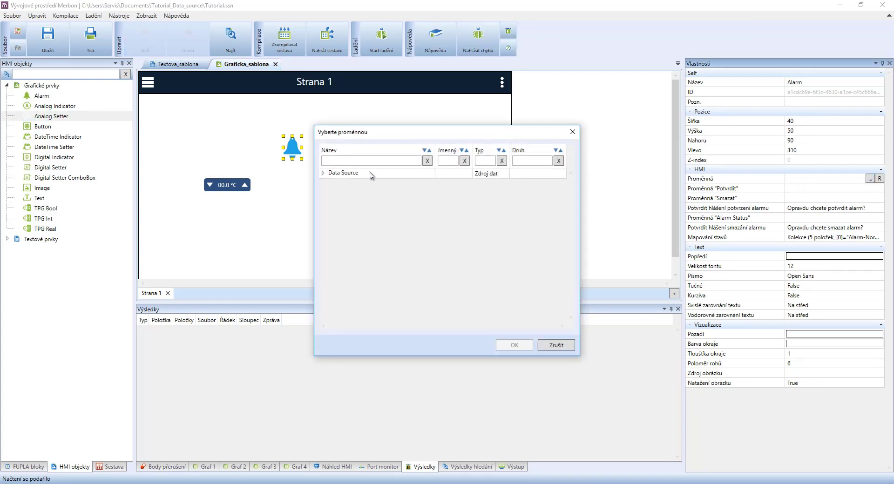
{"action": "left_click", "coordinate": [324, 173]}
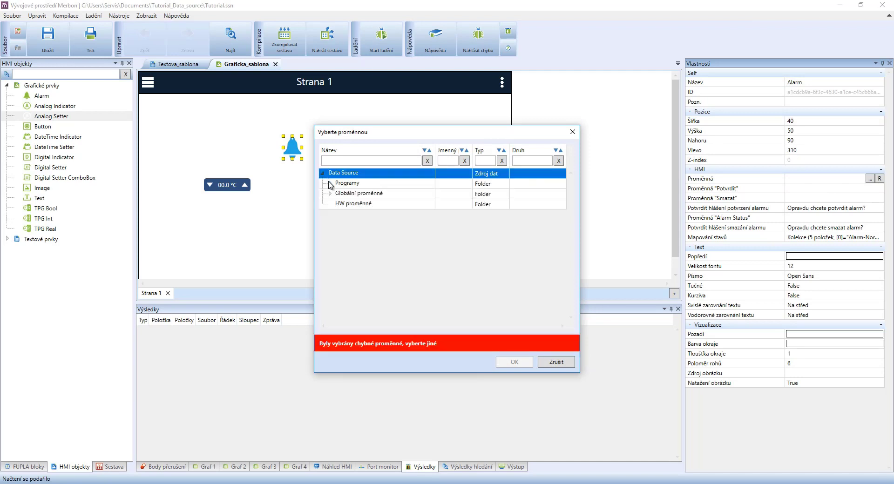
{"action": "left_click", "coordinate": [331, 184]}
{"action": "left_click", "coordinate": [337, 195]}
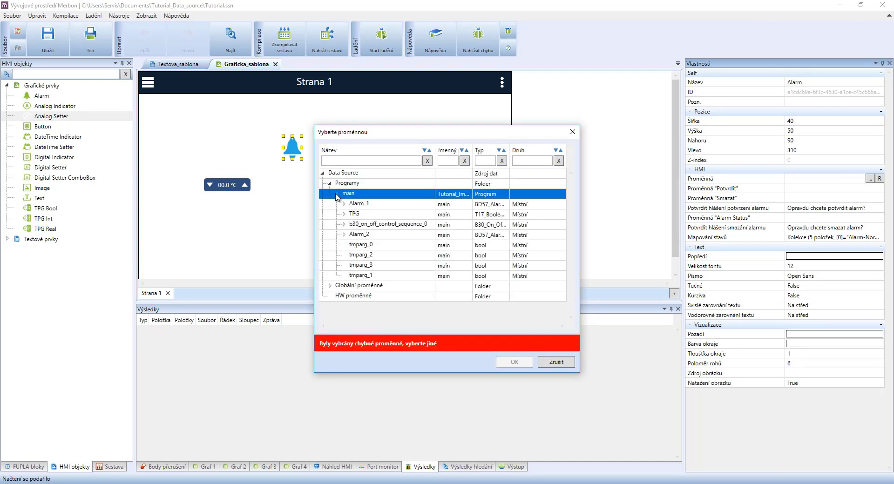
{"action": "left_click", "coordinate": [354, 236]}
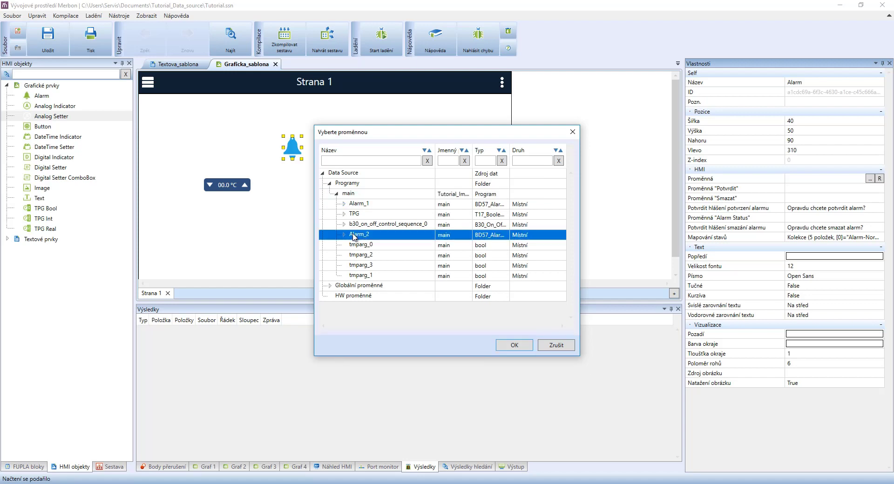
{"action": "left_click", "coordinate": [499, 345]}
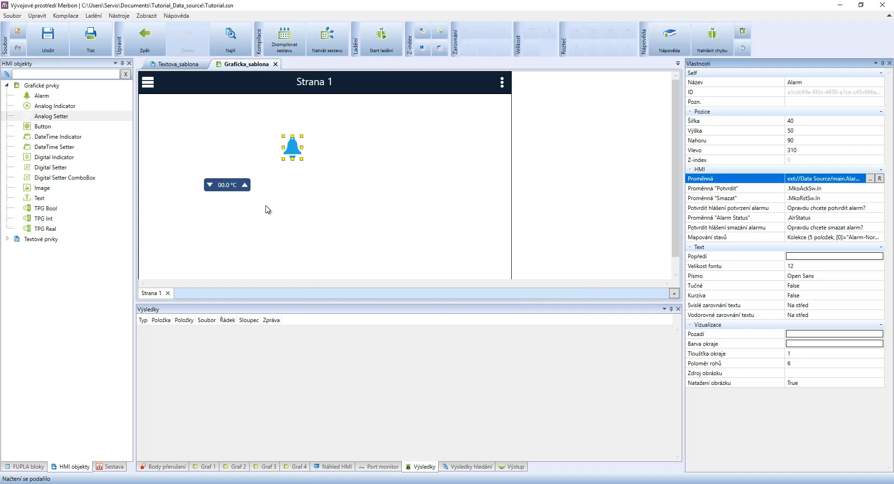
- Assign the global variable Room_Temp from the Tutorial_Import namespace to the Analog Setter
{"action": "left_click", "coordinate": [233, 188]}
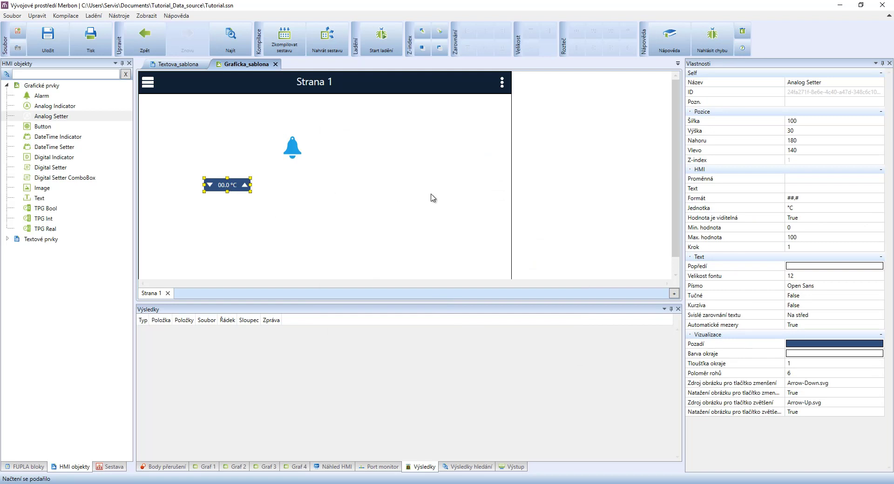
{"action": "left_click", "coordinate": [808, 181]}
{"action": "left_click", "coordinate": [869, 179]}
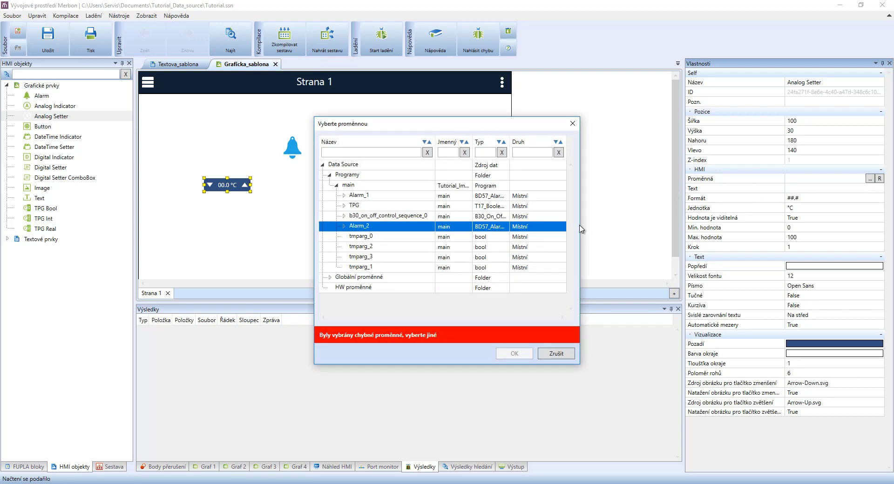
{"action": "left_click", "coordinate": [329, 278]}
{"action": "left_click", "coordinate": [336, 288]}
{"action": "scroll", "coordinate": [339, 289], "scroll_direction": "down", "scroll_amount": 2}
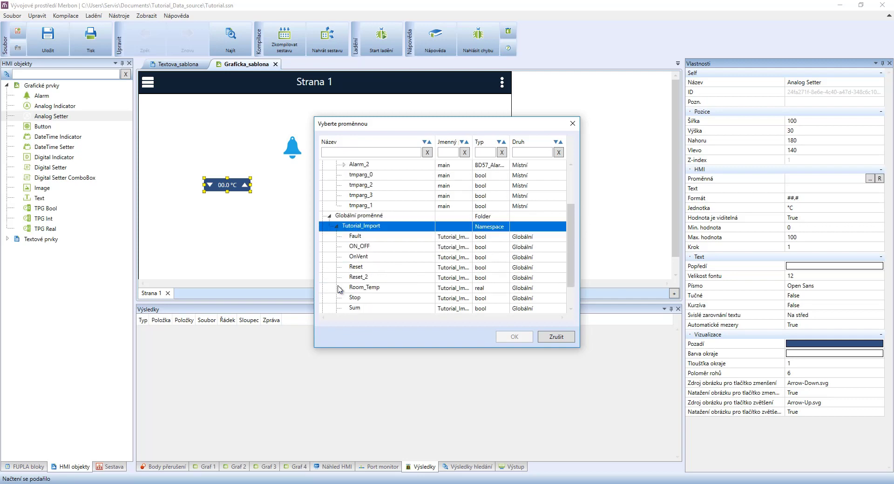
{"action": "scroll", "coordinate": [339, 289], "scroll_direction": "down", "scroll_amount": 1}
{"action": "left_click", "coordinate": [376, 258]}
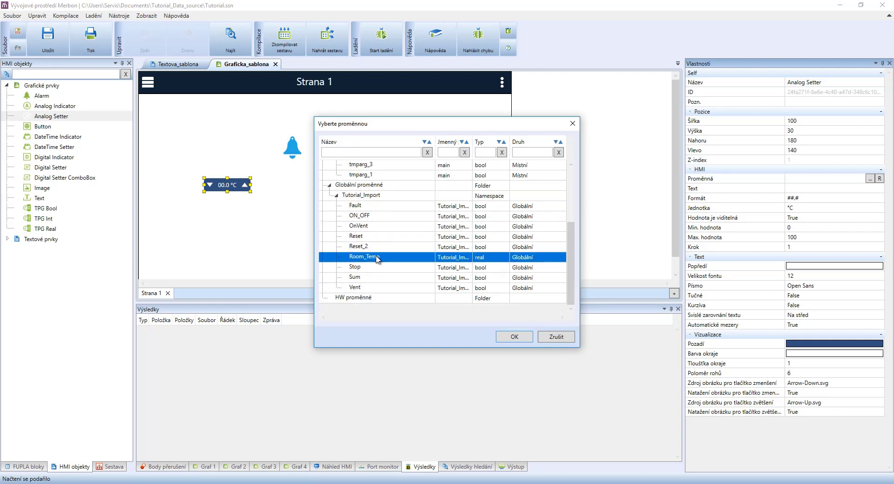
{"action": "left_click", "coordinate": [508, 335]}
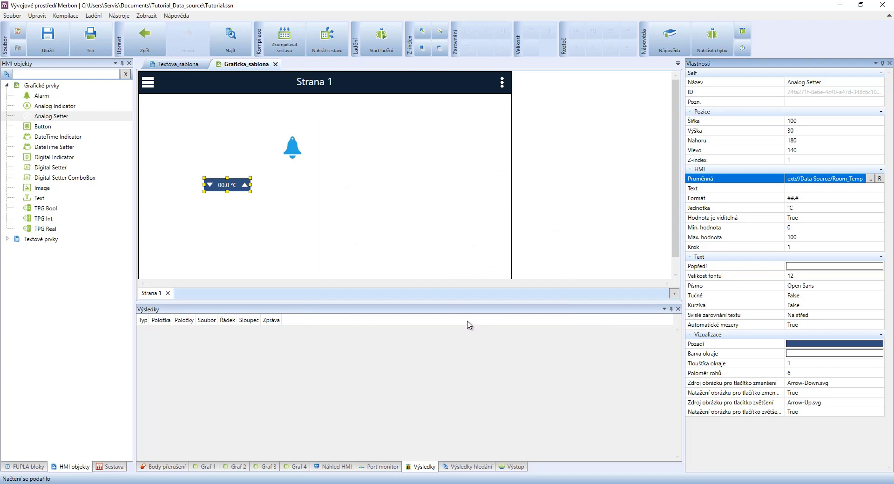
- Set the Terminal's graphic device template to HMI_projekty.Graficka_sablona and its LCD device template to HMI_projekty.Textova_sablona
{"action": "left_click", "coordinate": [112, 467]}
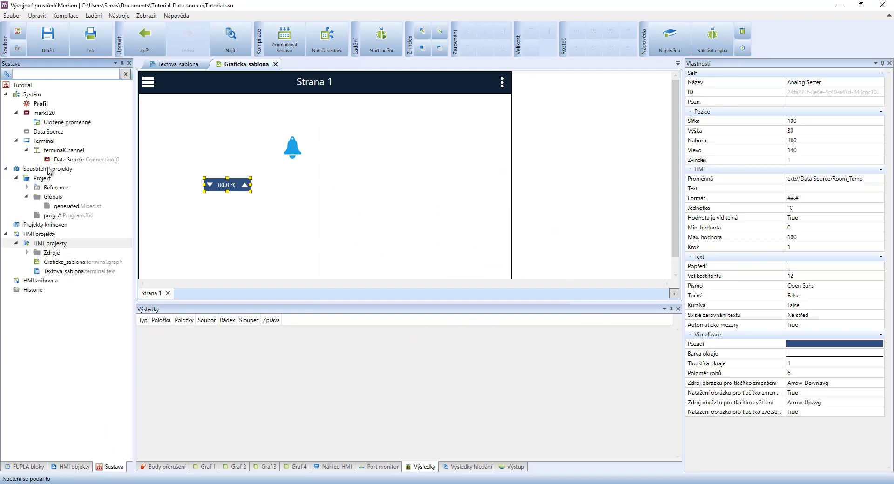
{"action": "left_click", "coordinate": [42, 142]}
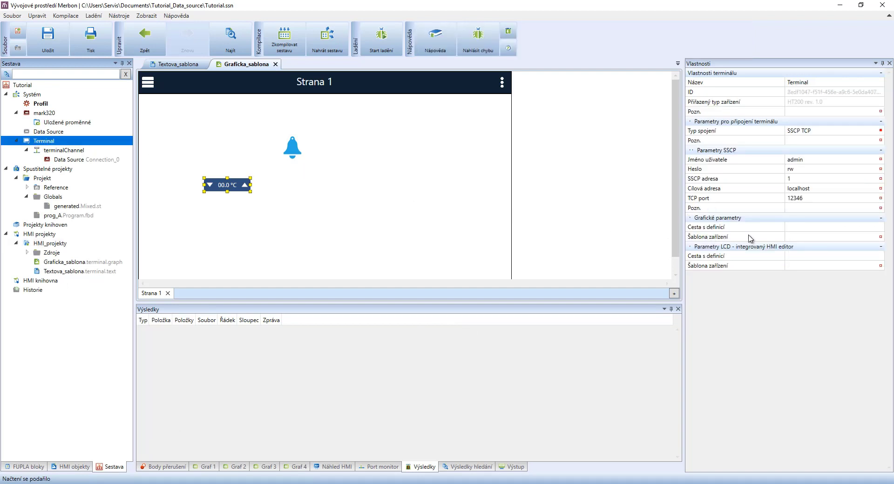
{"action": "left_click", "coordinate": [794, 239]}
{"action": "left_click", "coordinate": [794, 240]}
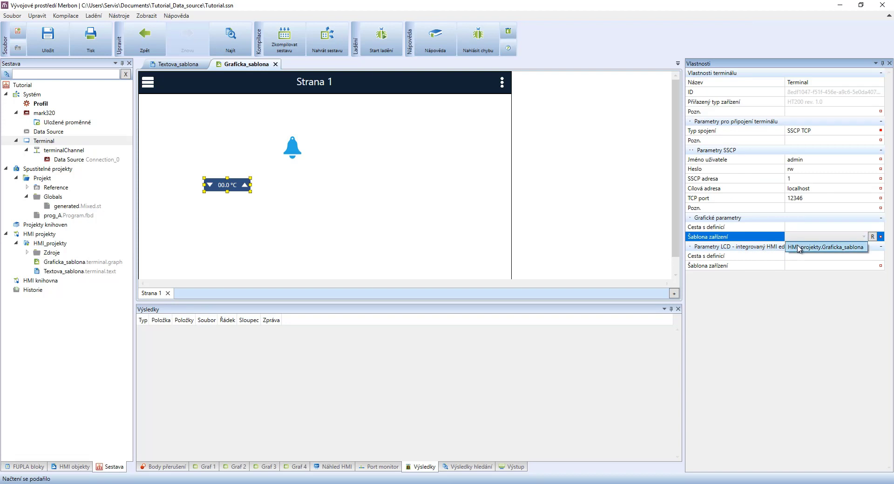
{"action": "left_click", "coordinate": [799, 246]}
{"action": "left_click", "coordinate": [801, 264]}
{"action": "left_click", "coordinate": [801, 266]}
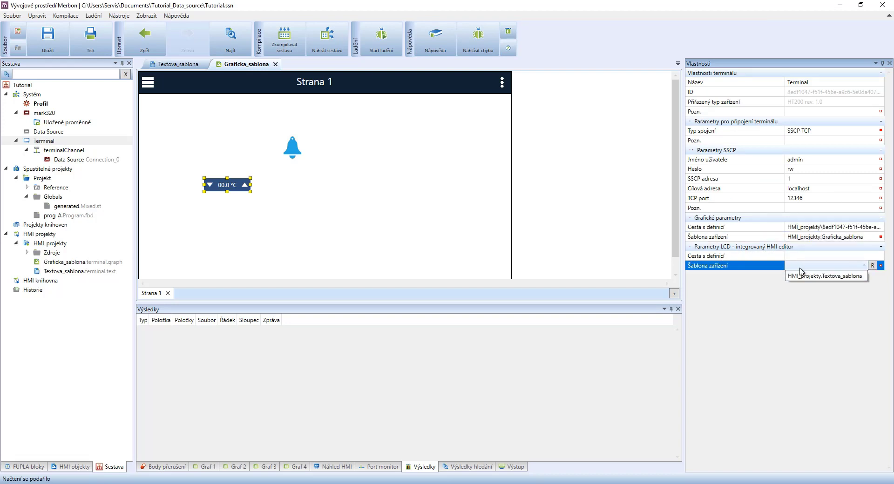
{"action": "left_click", "coordinate": [802, 276]}
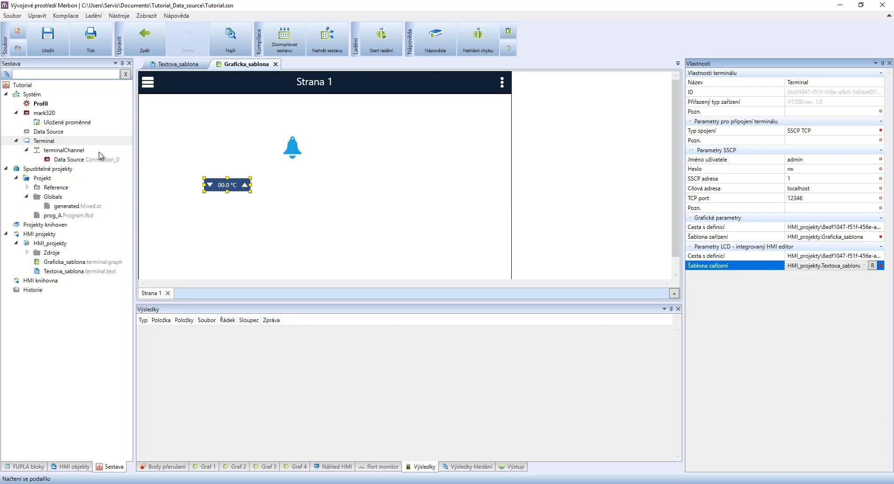
- Show the runtime preview of the Terminal with its assigned templates
{"action": "left_click", "coordinate": [48, 143]}
{"action": "right_click", "coordinate": [48, 143]}
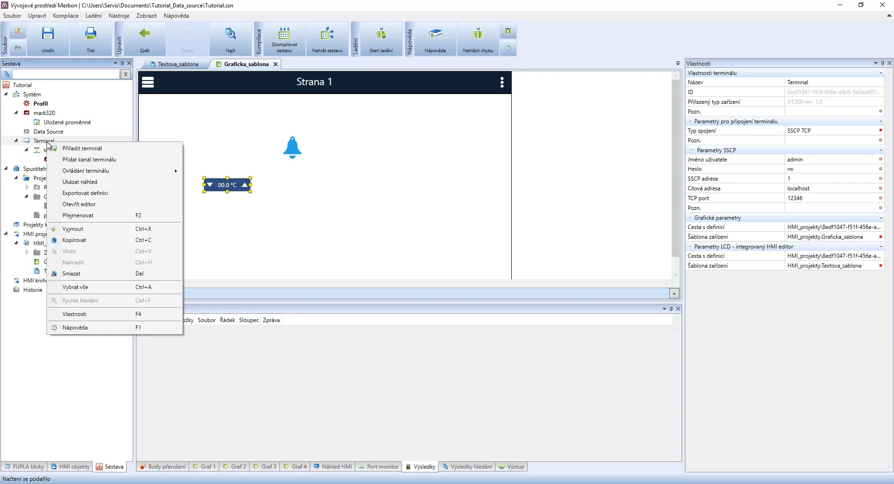
{"action": "left_click", "coordinate": [64, 181]}
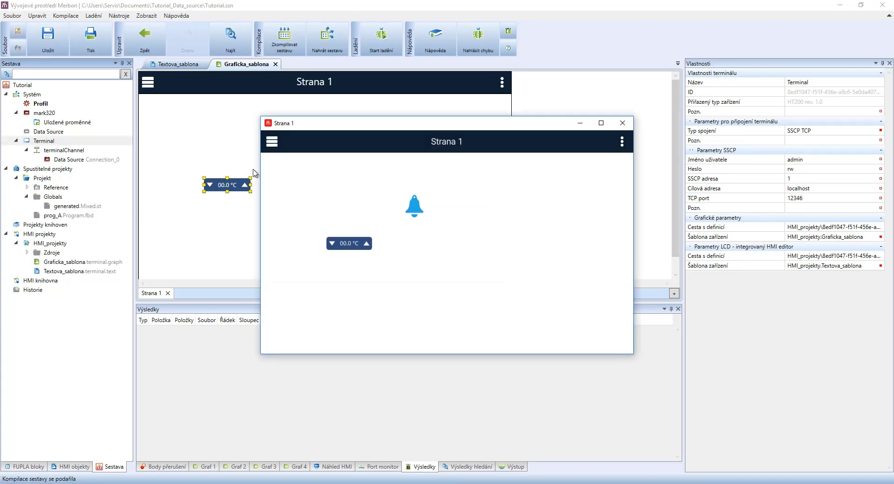
- Open page Strana 1 in the preview and acknowledge its alarm
{"action": "left_click", "coordinate": [272, 143]}
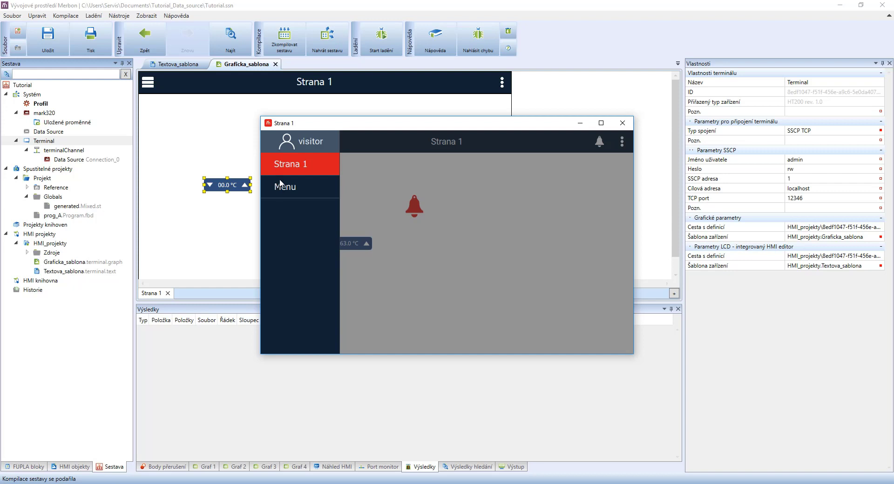
{"action": "left_click", "coordinate": [280, 166]}
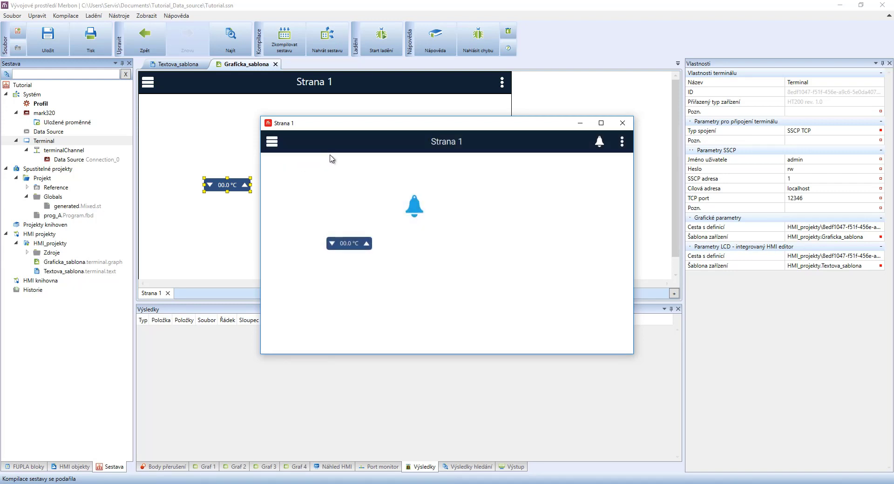
{"action": "left_click", "coordinate": [413, 208]}
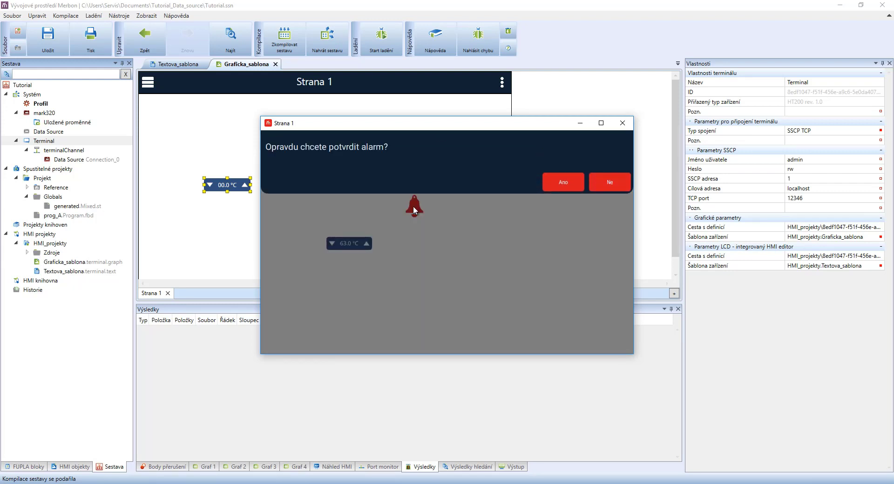
{"action": "left_click", "coordinate": [563, 182]}
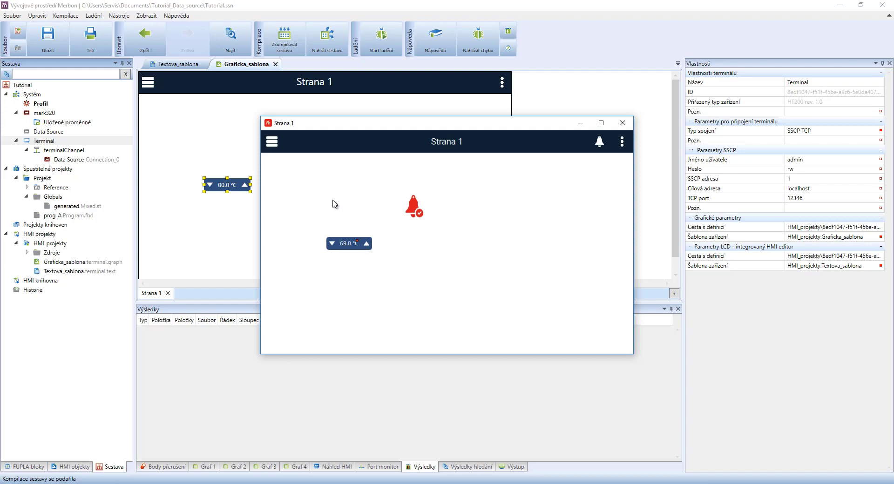
- In the TPG time schedule of the preview's Menu, add entries for Út and Čt at 02:04 with the value True
{"action": "left_click", "coordinate": [272, 143]}
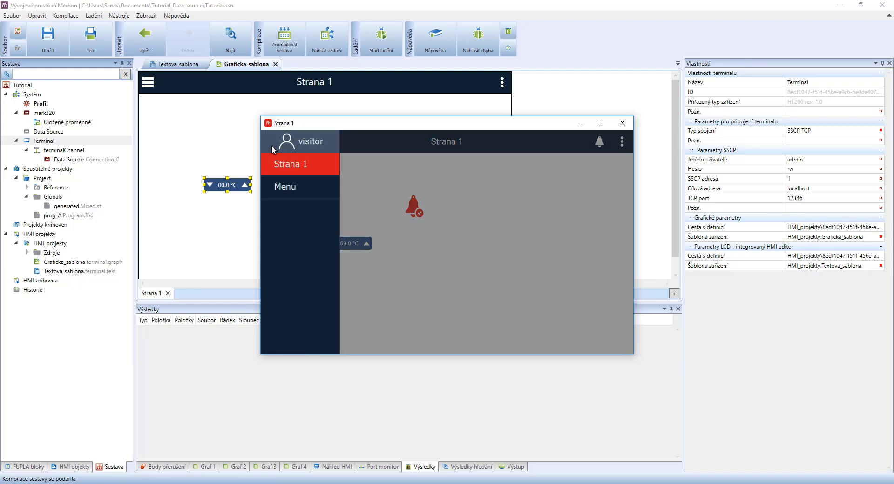
{"action": "left_click", "coordinate": [282, 188]}
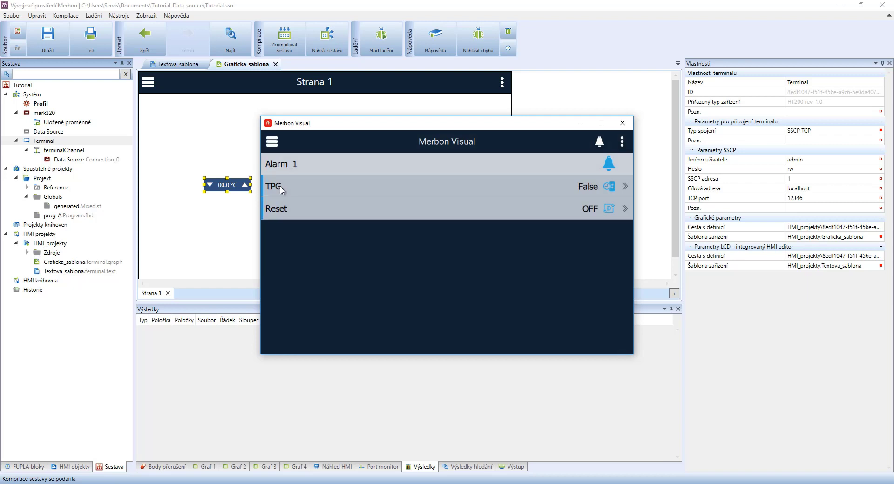
{"action": "left_click", "coordinate": [339, 187]}
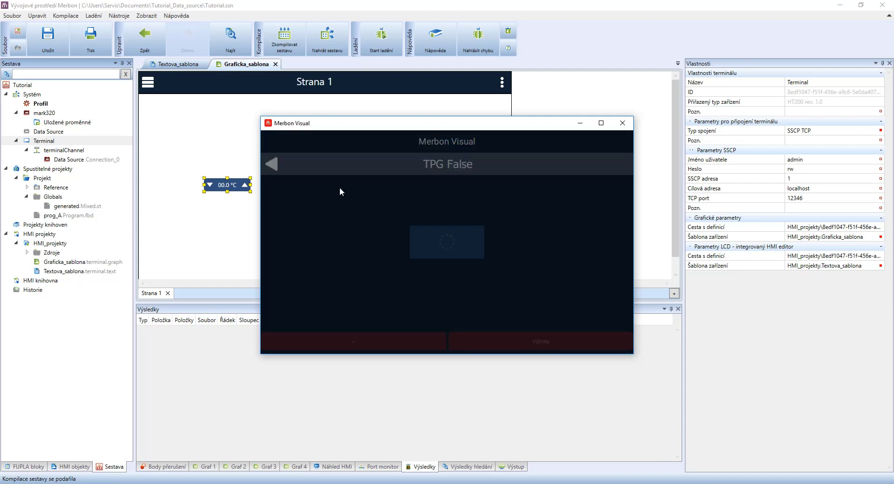
{"action": "left_click", "coordinate": [345, 339]}
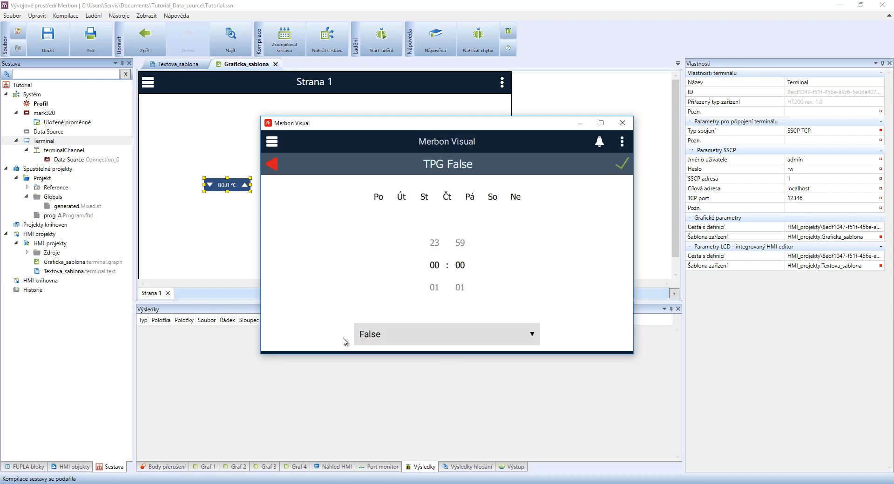
{"action": "left_click", "coordinate": [402, 196]}
{"action": "left_click", "coordinate": [447, 198]}
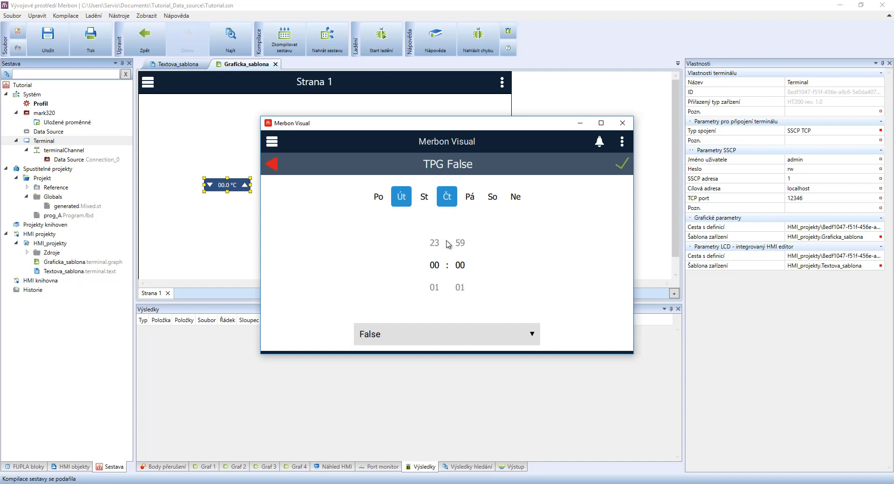
{"action": "scroll", "coordinate": [434, 254], "scroll_direction": "down", "scroll_amount": 2}
{"action": "scroll", "coordinate": [458, 262], "scroll_direction": "down", "scroll_amount": 3}
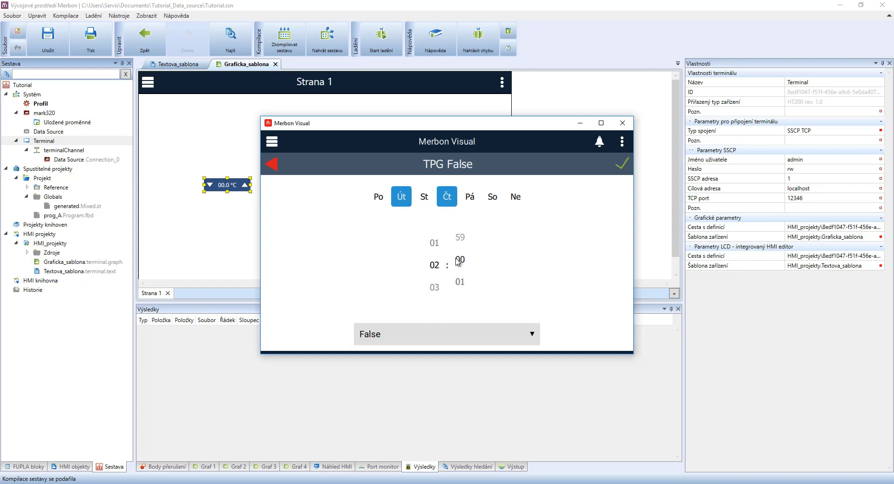
{"action": "left_click", "coordinate": [431, 333]}
{"action": "left_click", "coordinate": [425, 314]}
{"action": "left_click", "coordinate": [622, 166]}
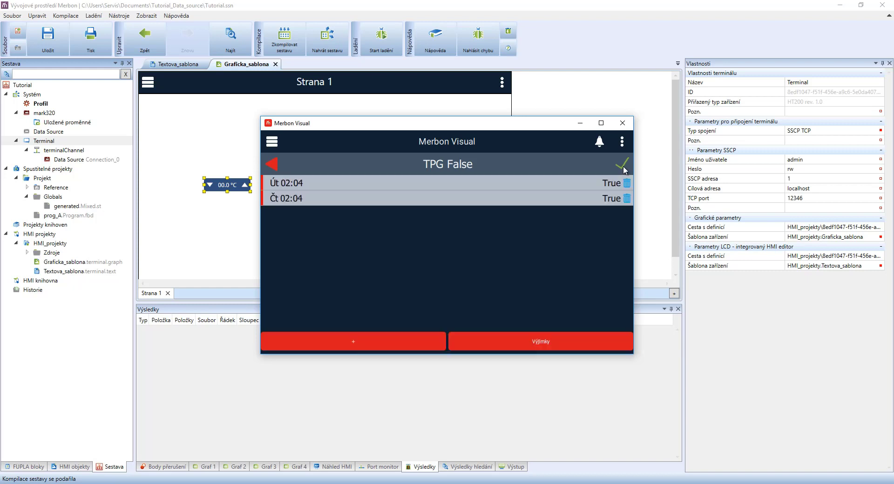
- Add TPG schedule entries for Po, St and So at 04:10 with the value False, and save the schedule
{"action": "left_click", "coordinate": [382, 338]}
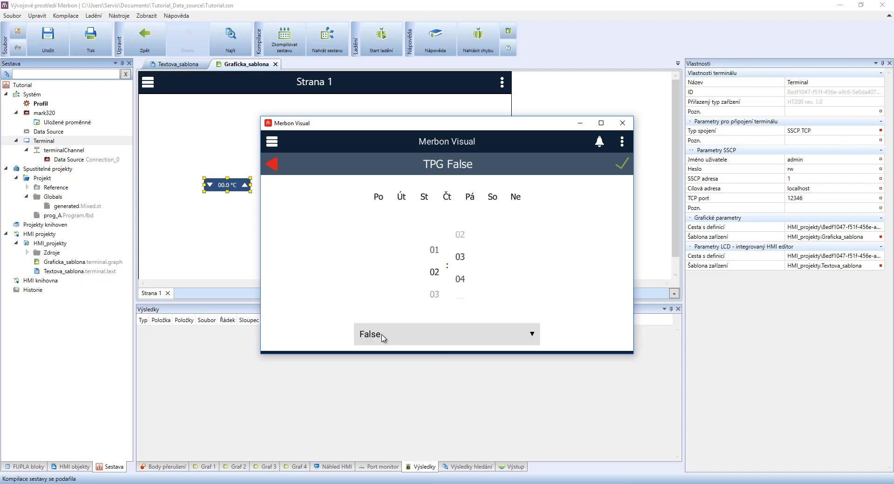
{"action": "left_click", "coordinate": [379, 197]}
{"action": "left_click", "coordinate": [424, 197]}
{"action": "left_click", "coordinate": [492, 197]}
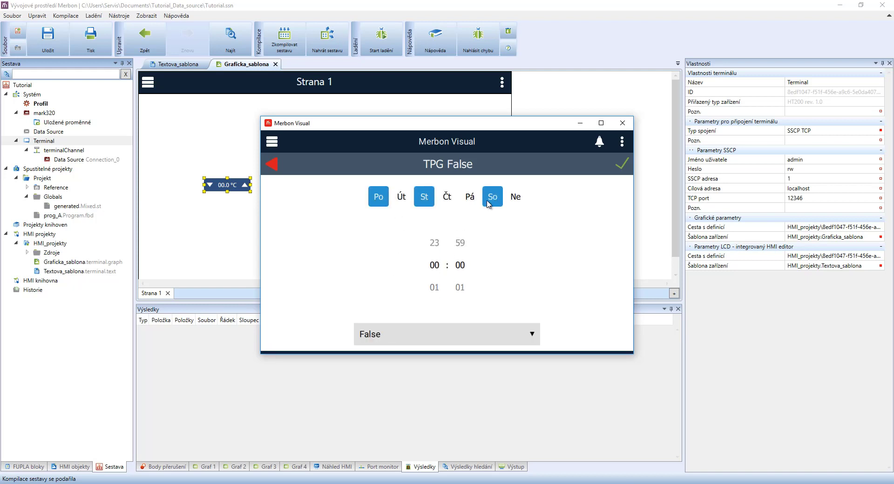
{"action": "scroll", "coordinate": [435, 246], "scroll_direction": "down", "scroll_amount": 4}
{"action": "scroll", "coordinate": [452, 277], "scroll_direction": "down", "scroll_amount": 10}
{"action": "left_click", "coordinate": [622, 166]}
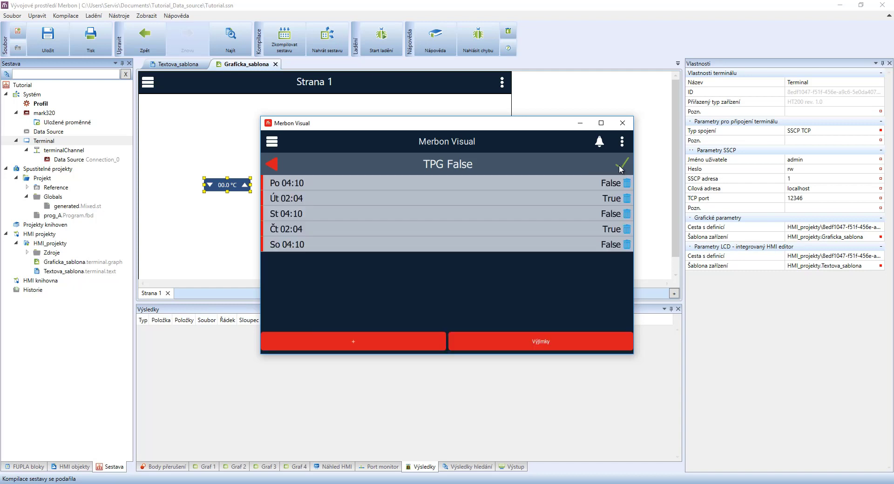
{"action": "left_click", "coordinate": [621, 167]}
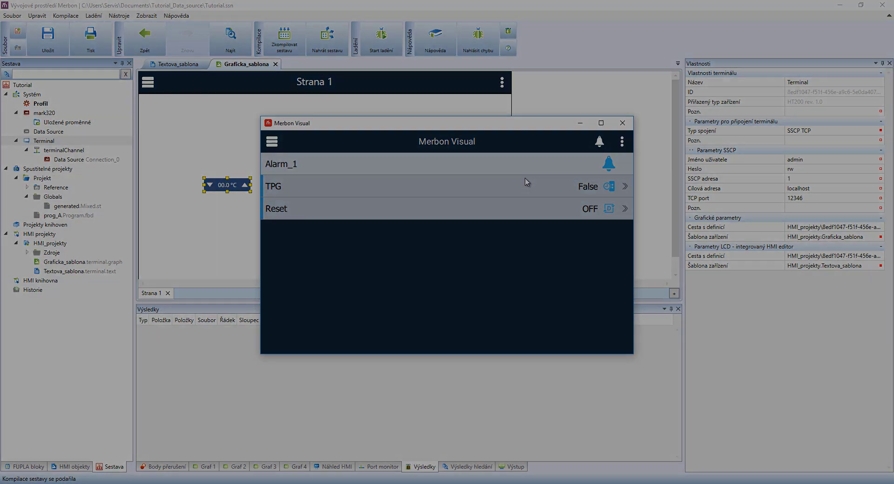